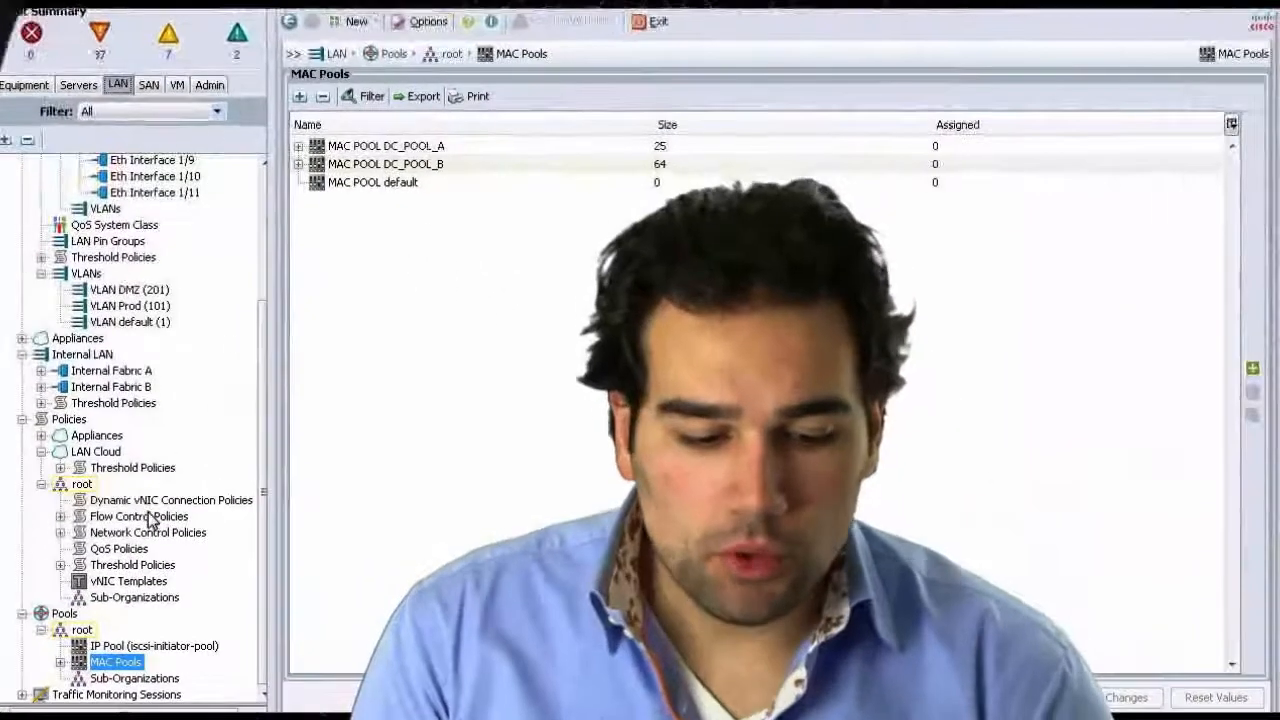
- Review the flow control policies under root and the creation options for priority, receive and send, without creating a policy
{"action": "left_click", "coordinate": [118, 466]}
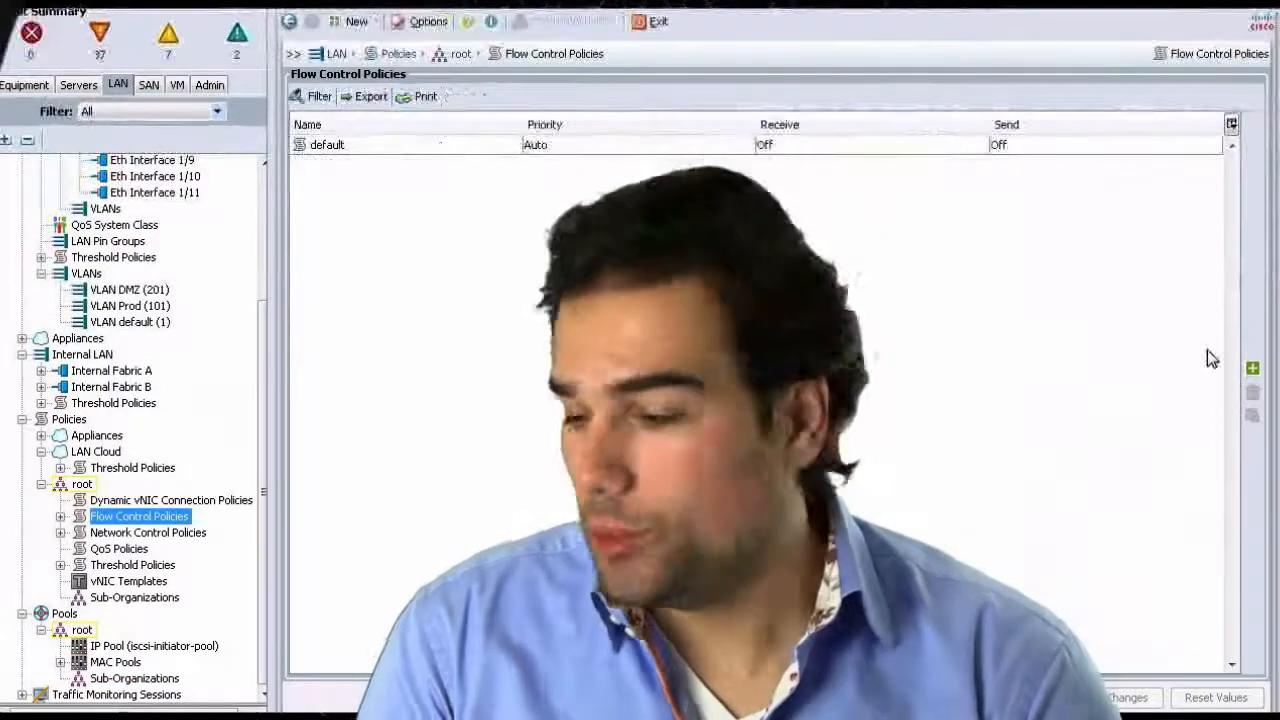
{"action": "left_click", "coordinate": [1252, 368]}
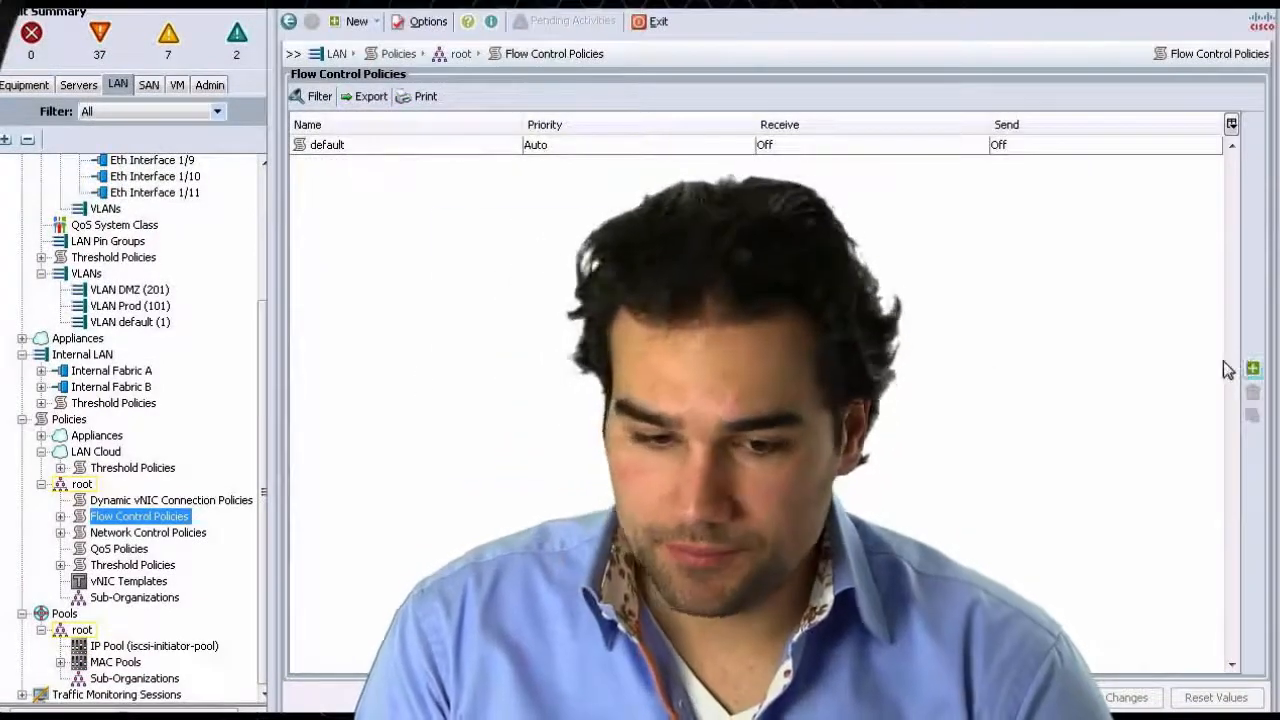
{"action": "left_click_drag", "start_coordinate": [580, 232], "coordinate": [332, 233]}
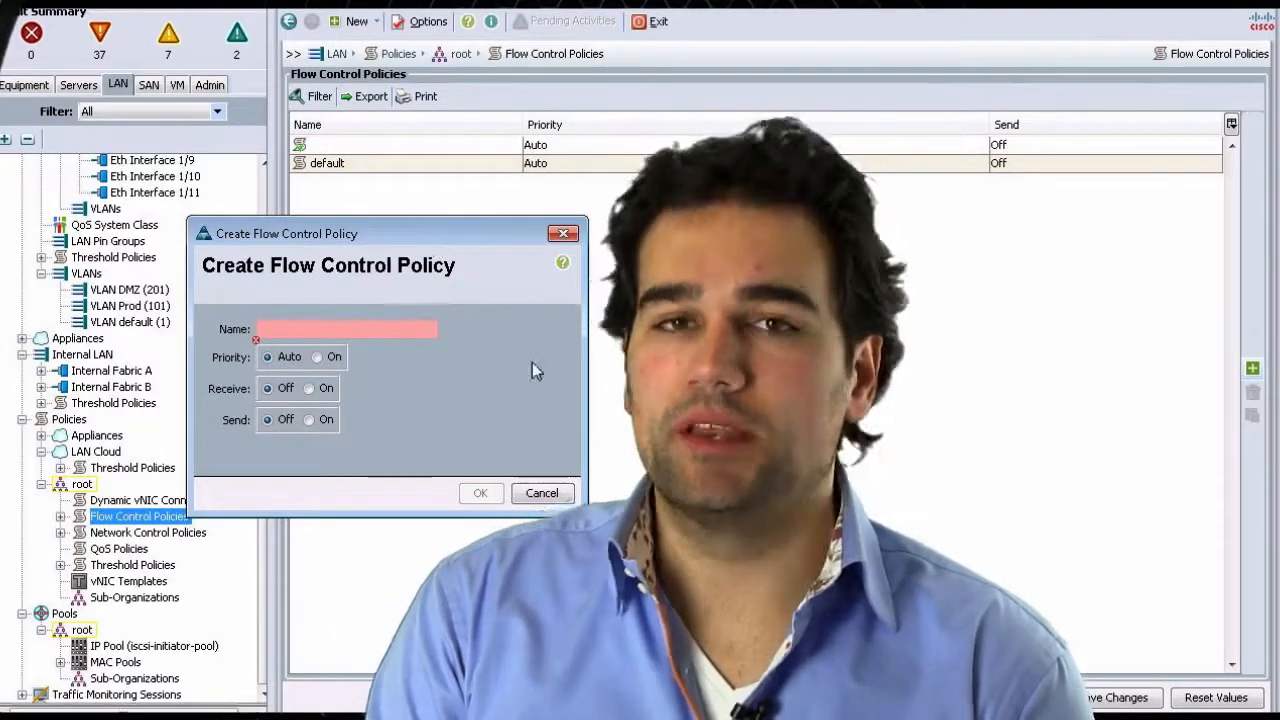
{"action": "left_click", "coordinate": [542, 493]}
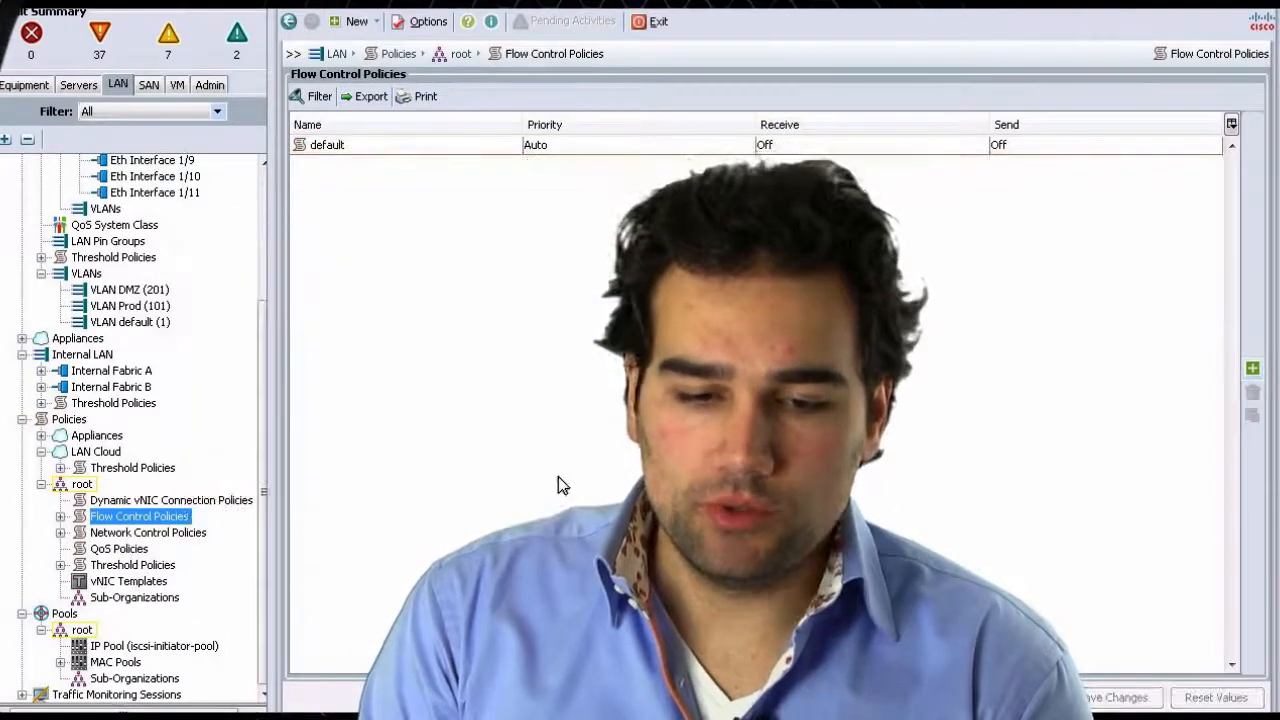
{"action": "left_click", "coordinate": [413, 147]}
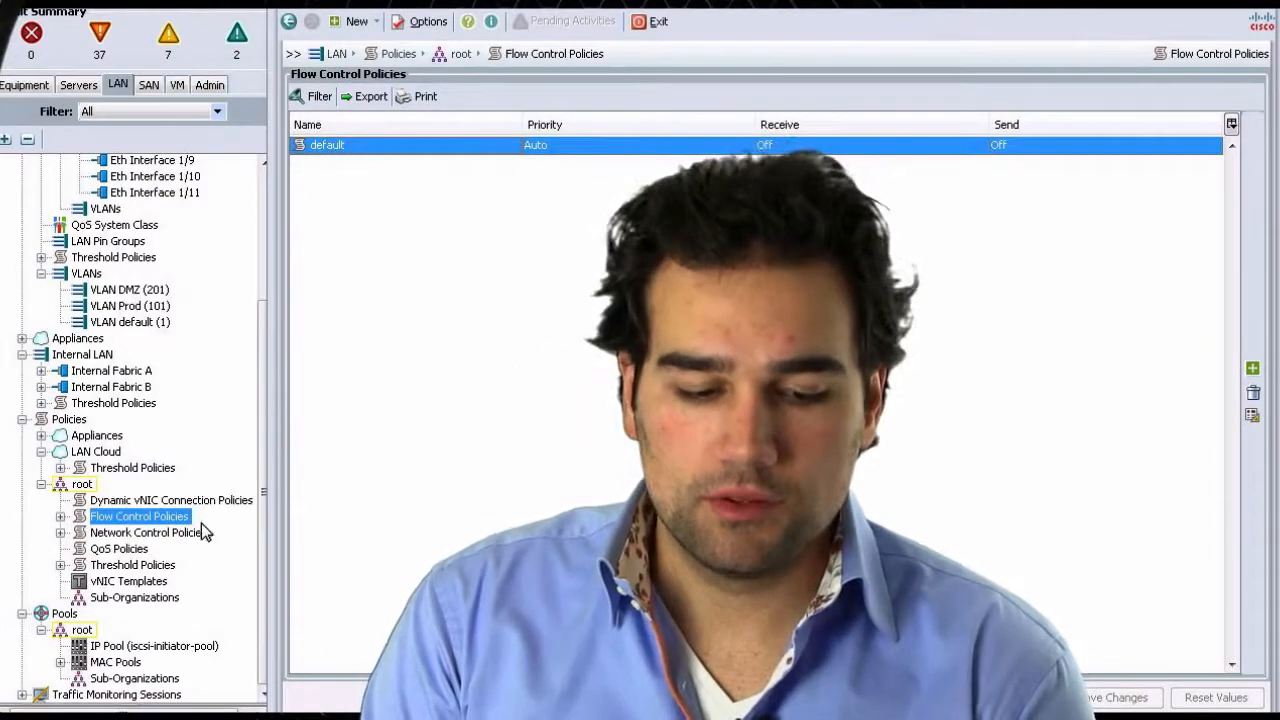
- Review the network control policy creation options under root, including CDP, uplink fail action and MAC forging, without creating a policy
{"action": "left_click", "coordinate": [222, 531]}
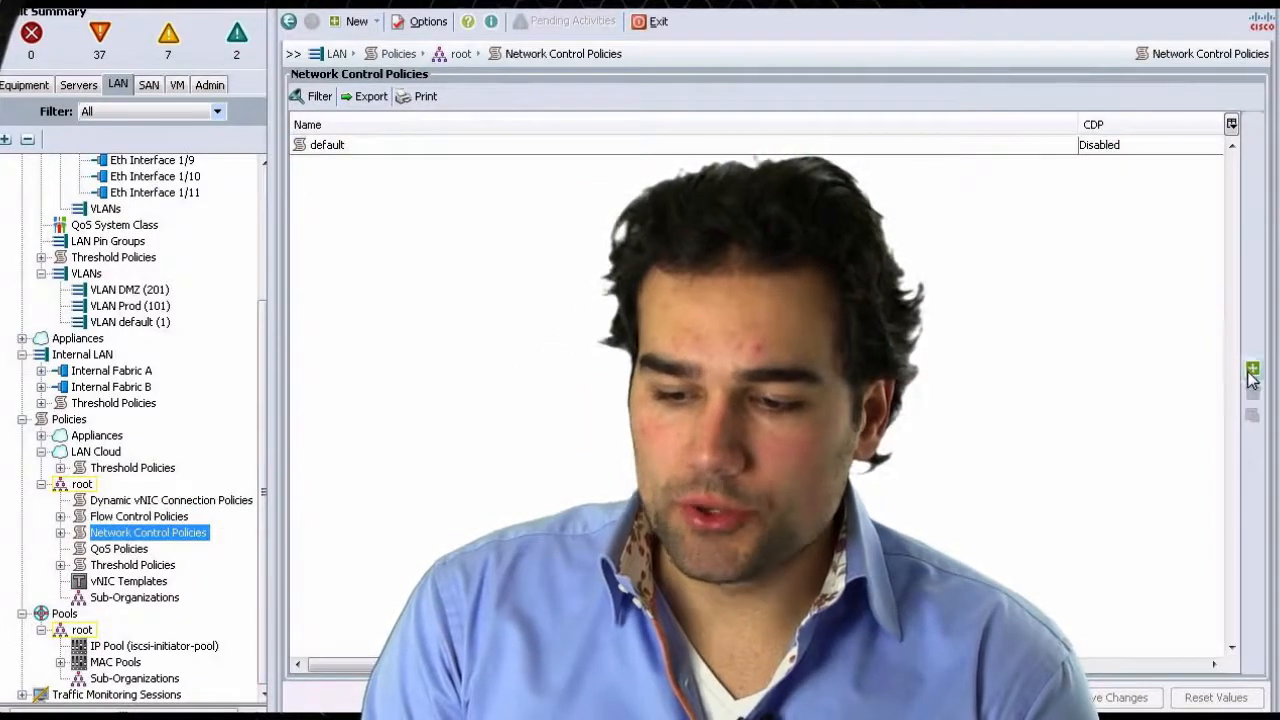
{"action": "left_click", "coordinate": [1252, 368]}
{"action": "left_click_drag", "start_coordinate": [590, 189], "coordinate": [195, 172]}
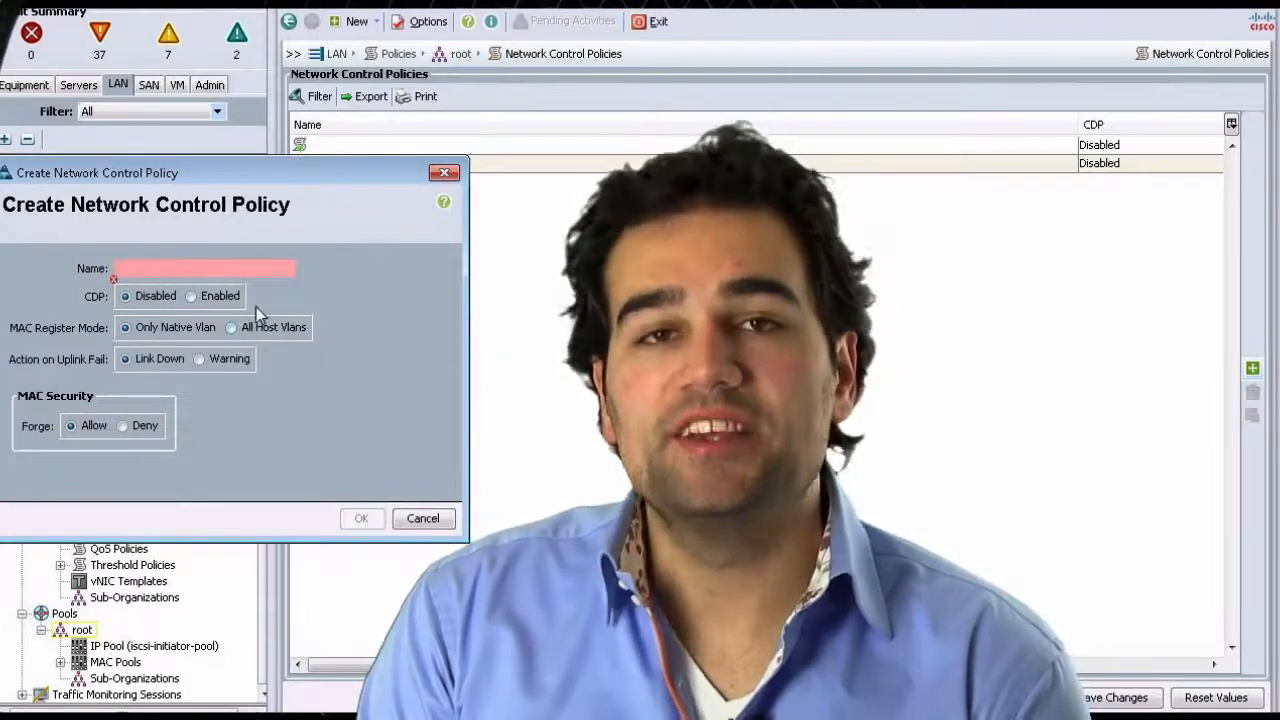
{"action": "left_click", "coordinate": [125, 429]}
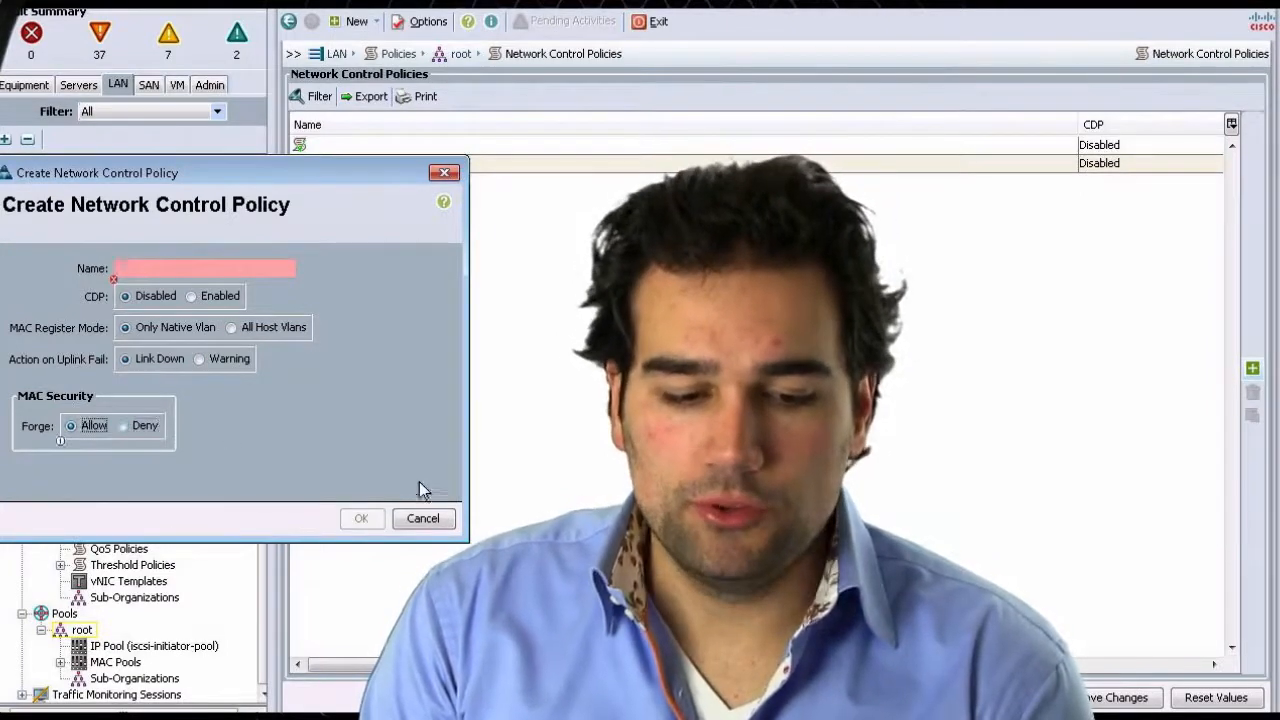
{"action": "left_click", "coordinate": [423, 518]}
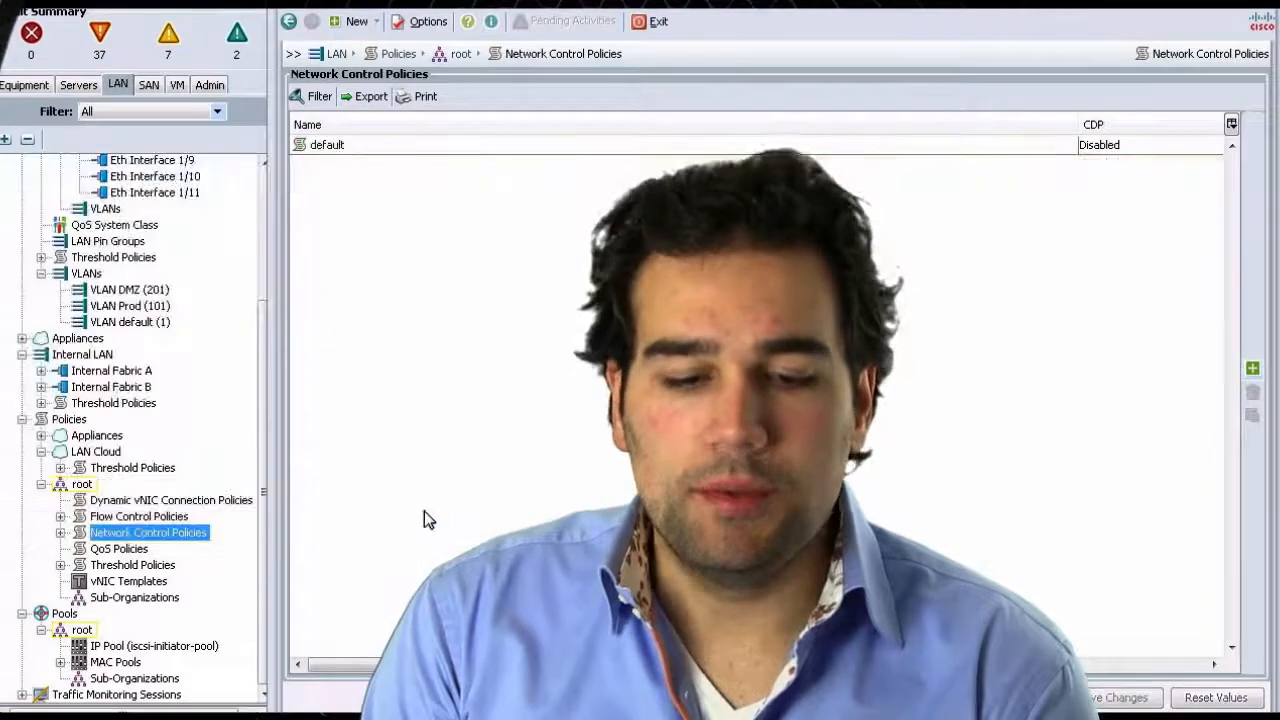
- Examine the priority, burst, rate and host control options for a new QoS policy under root, without creating one
{"action": "left_click", "coordinate": [113, 549]}
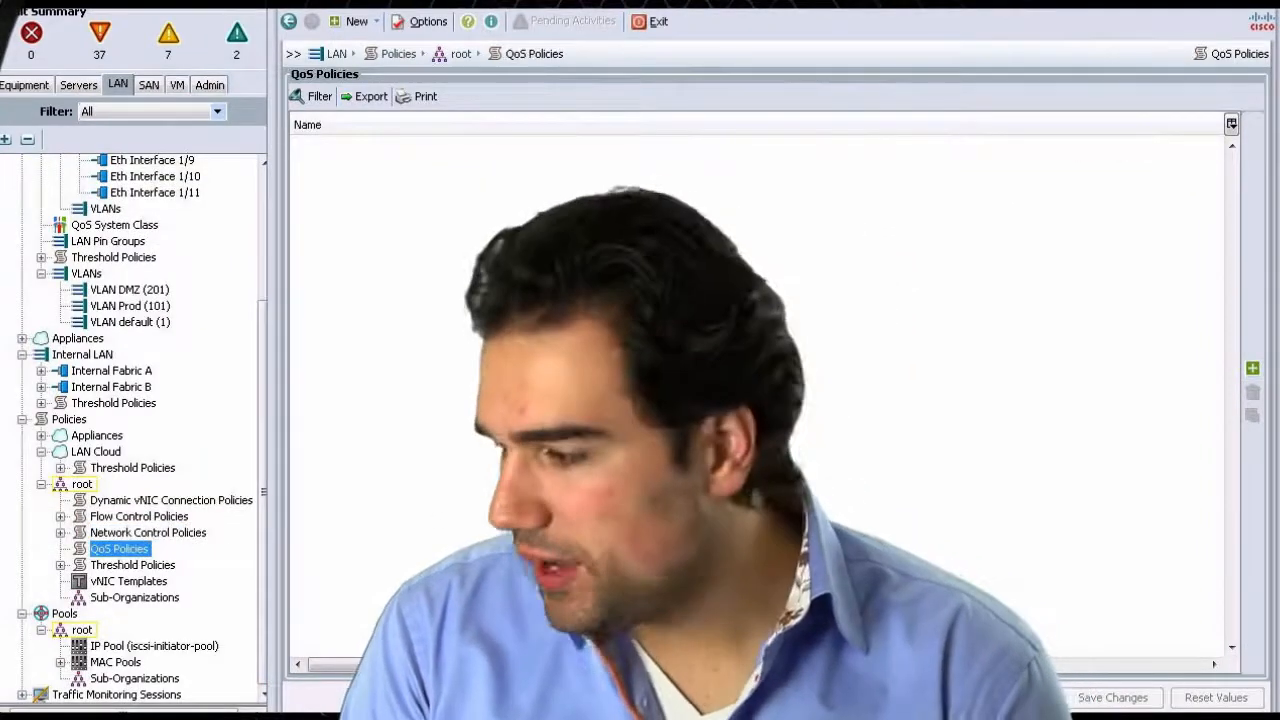
{"action": "left_click", "coordinate": [1252, 368]}
{"action": "left_click_drag", "start_coordinate": [571, 214], "coordinate": [304, 218]}
{"action": "left_click", "coordinate": [256, 358]}
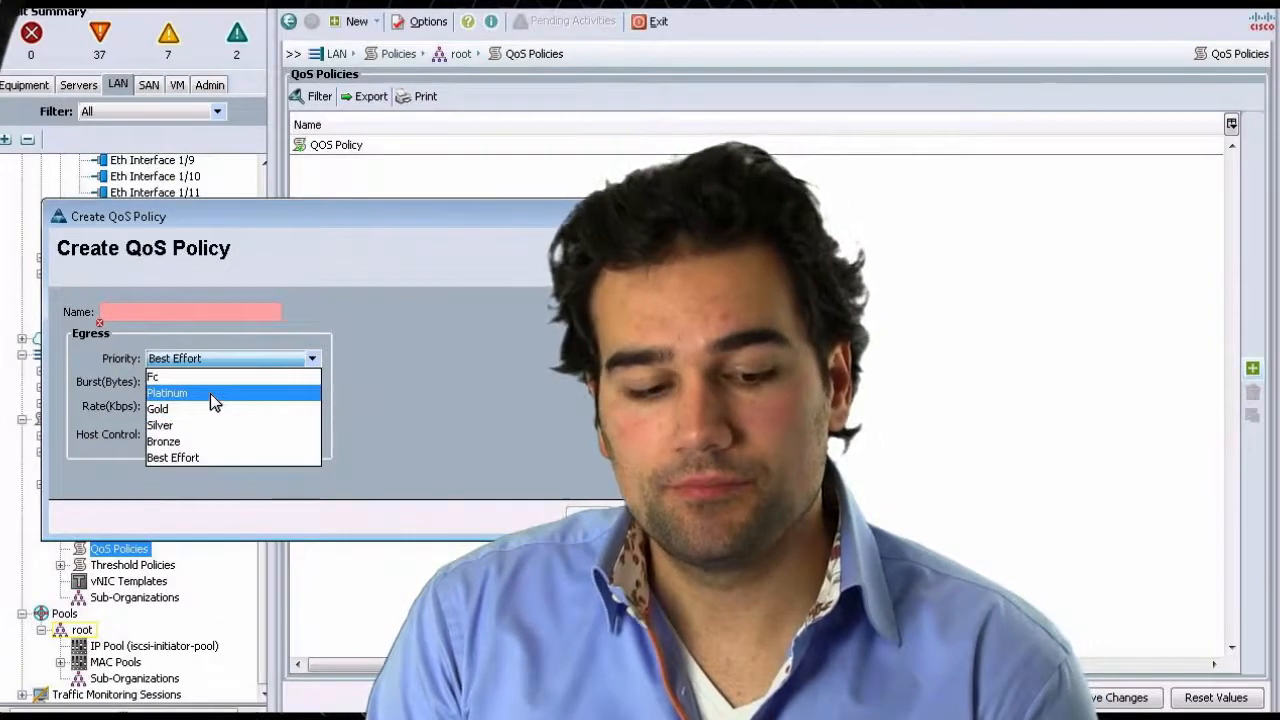
{"action": "left_click", "coordinate": [393, 395]}
{"action": "left_click", "coordinate": [152, 407]}
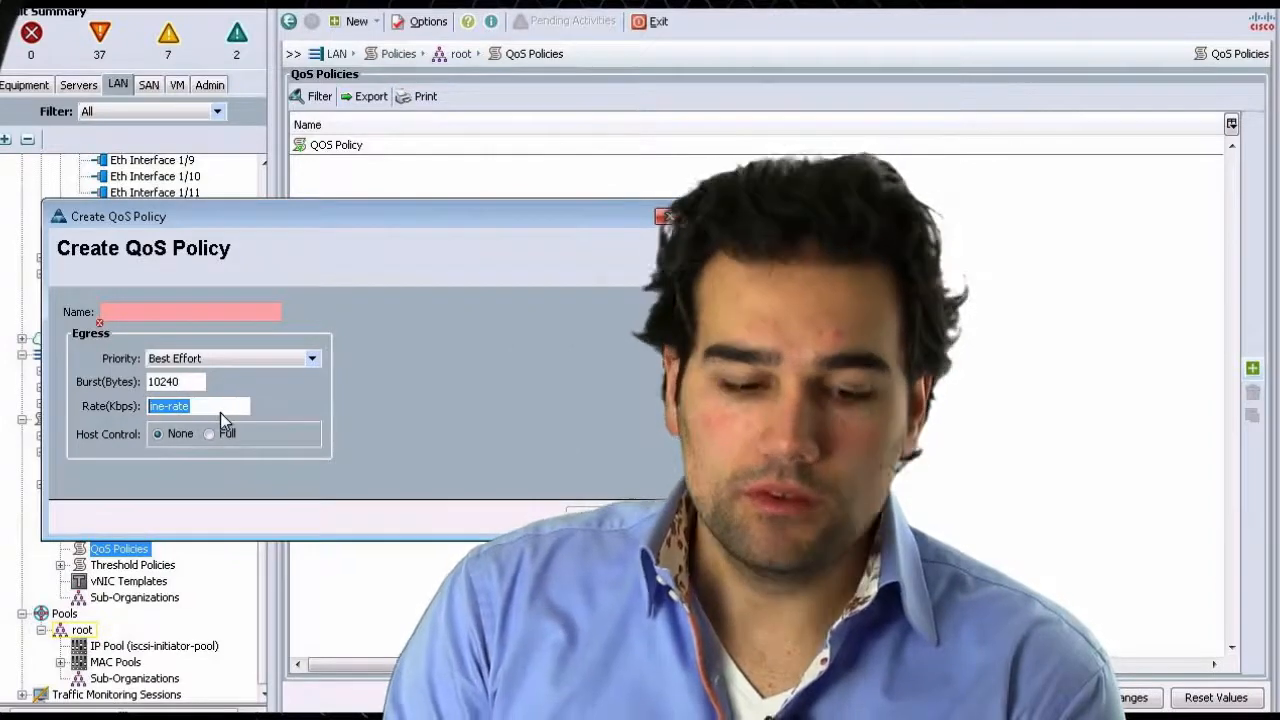
{"action": "left_click", "coordinate": [218, 408]}
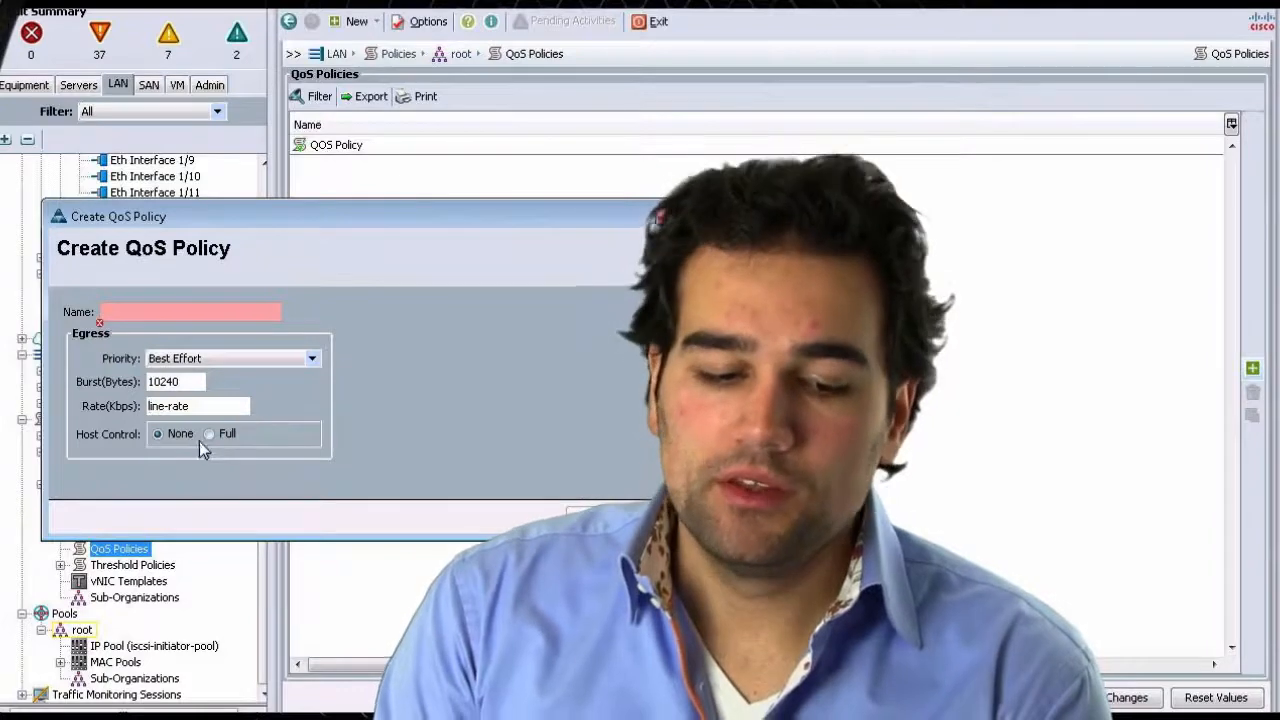
{"action": "left_click", "coordinate": [210, 433]}
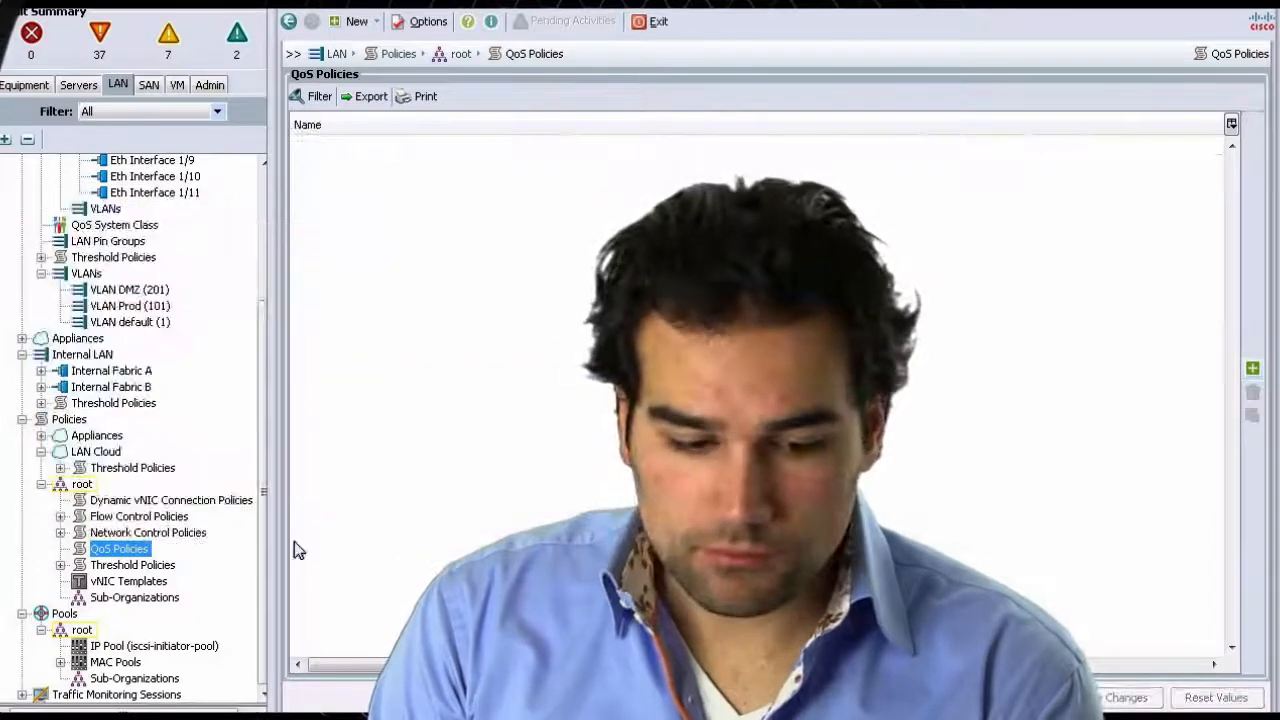
- Start a new vNIC template under the root LAN policies and name it FabricA_Prod
{"action": "left_click", "coordinate": [132, 565]}
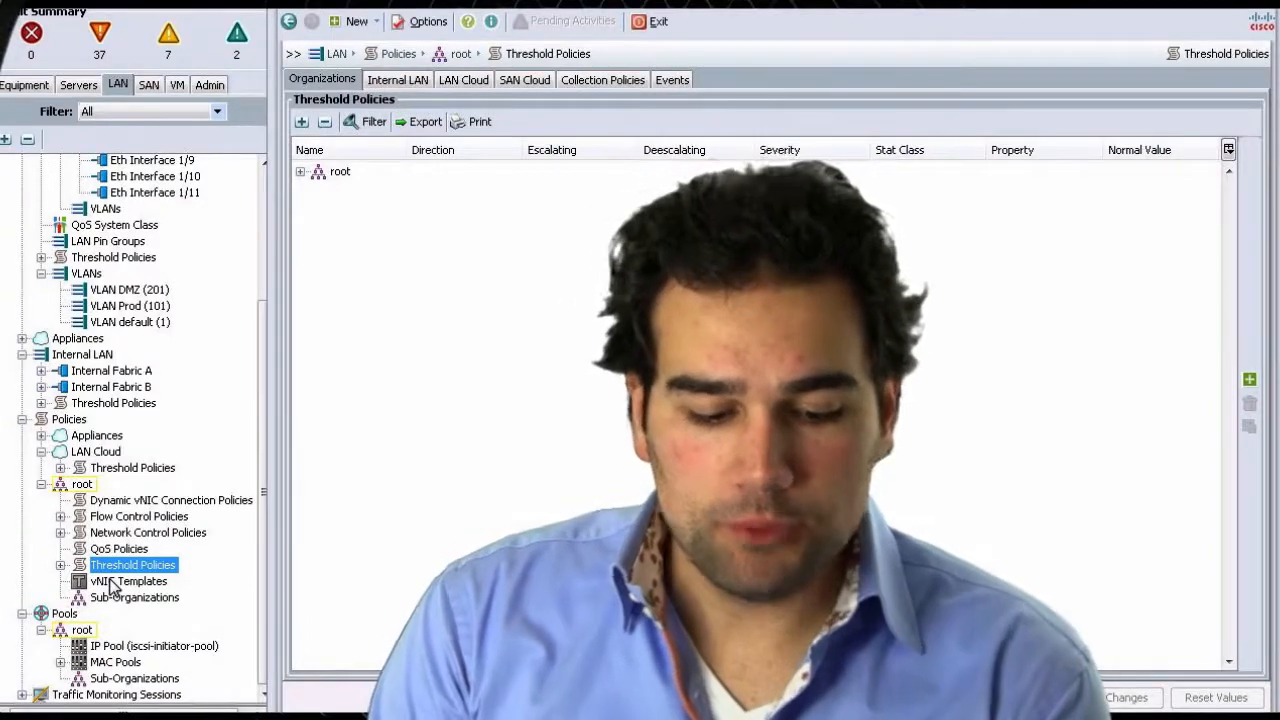
{"action": "left_click", "coordinate": [113, 583]}
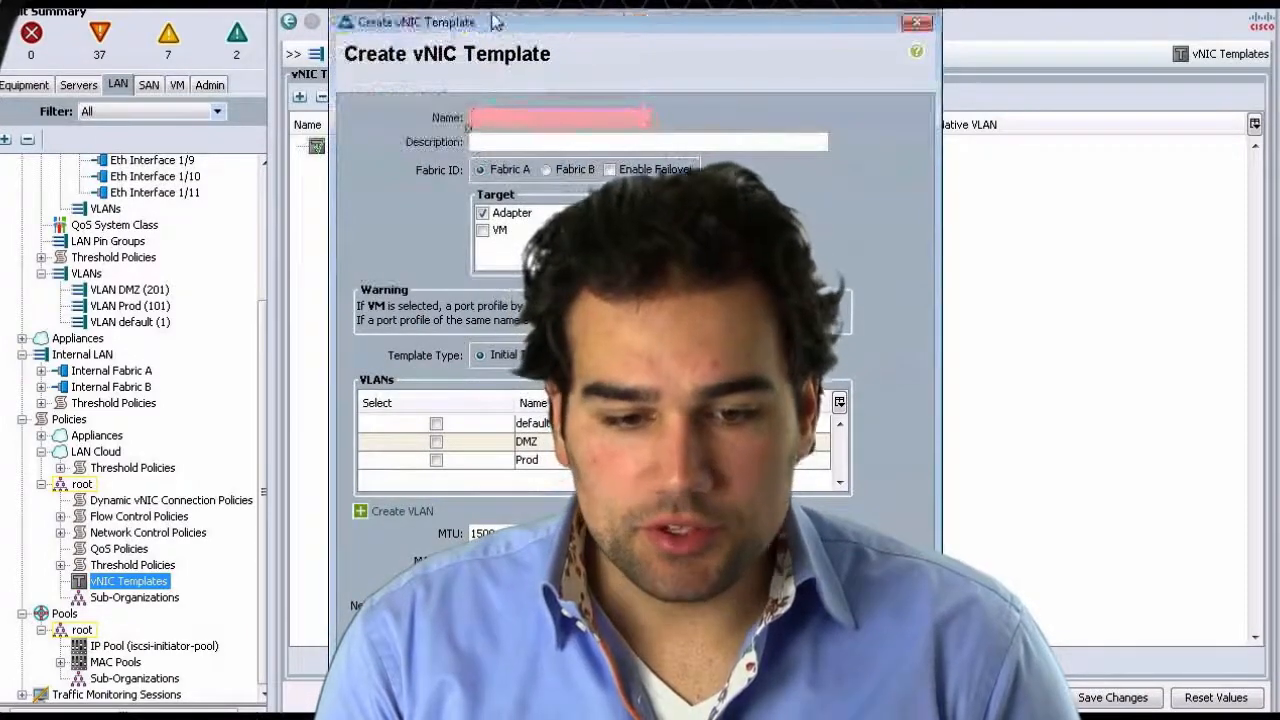
{"action": "left_click_drag", "start_coordinate": [493, 22], "coordinate": [186, 2]}
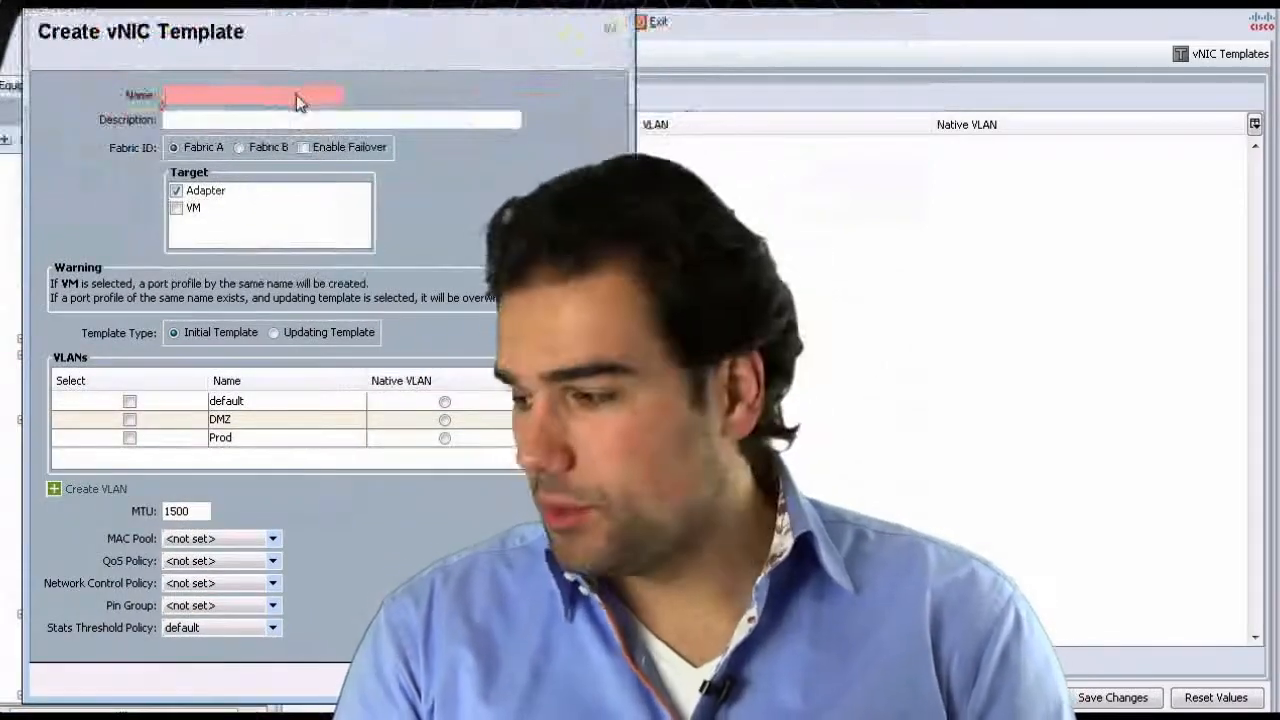
{"action": "left_click", "coordinate": [293, 96]}
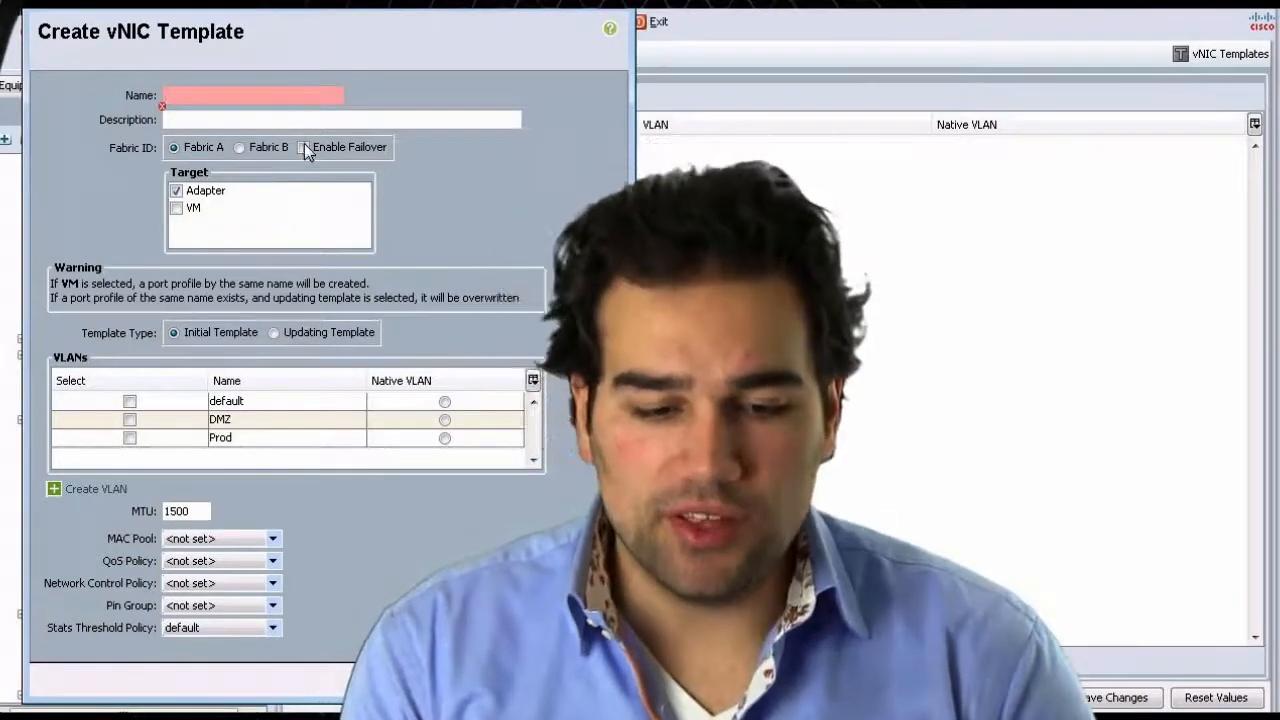
{"action": "left_click", "coordinate": [304, 147]}
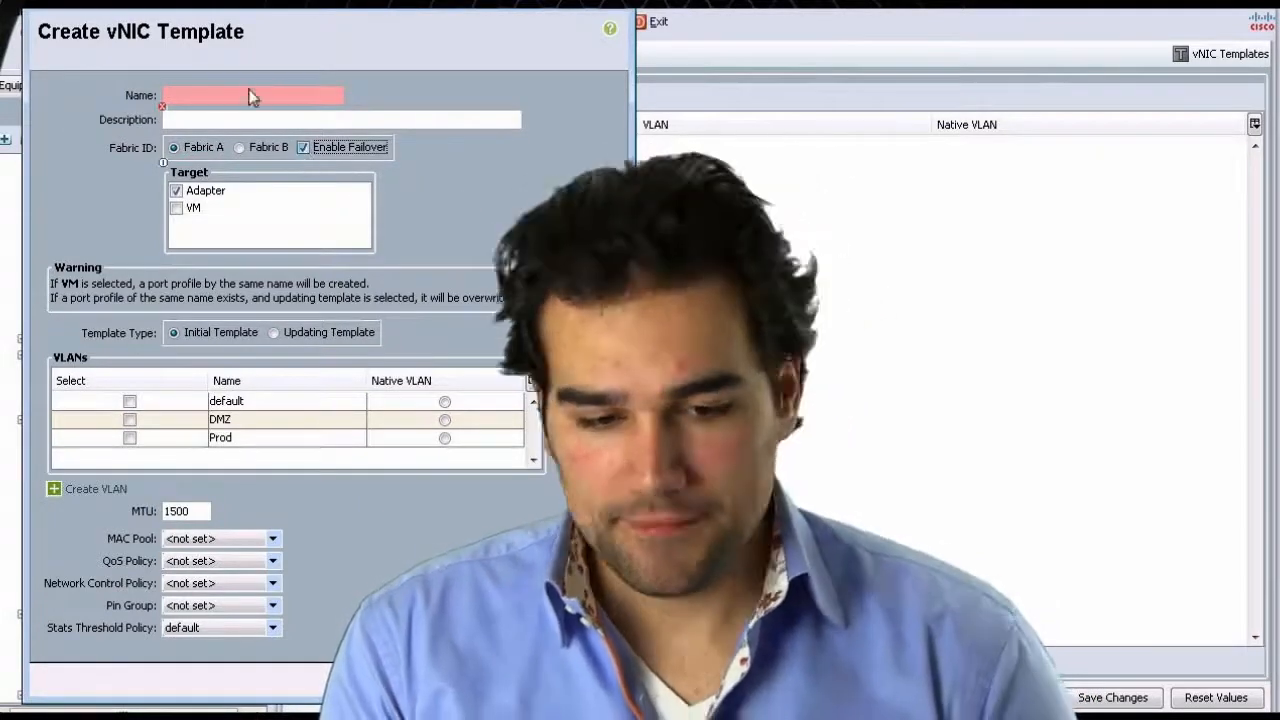
{"action": "left_click", "coordinate": [236, 98]}
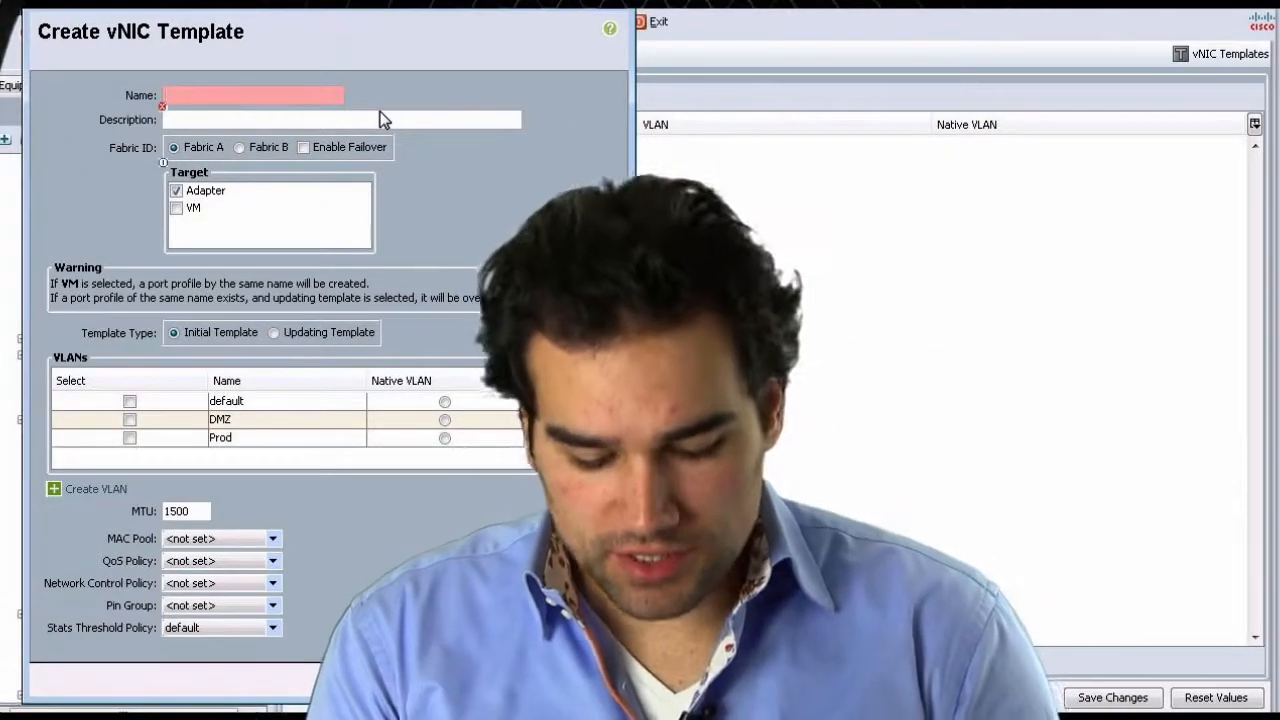
{"action": "type", "text": "FabricA"}
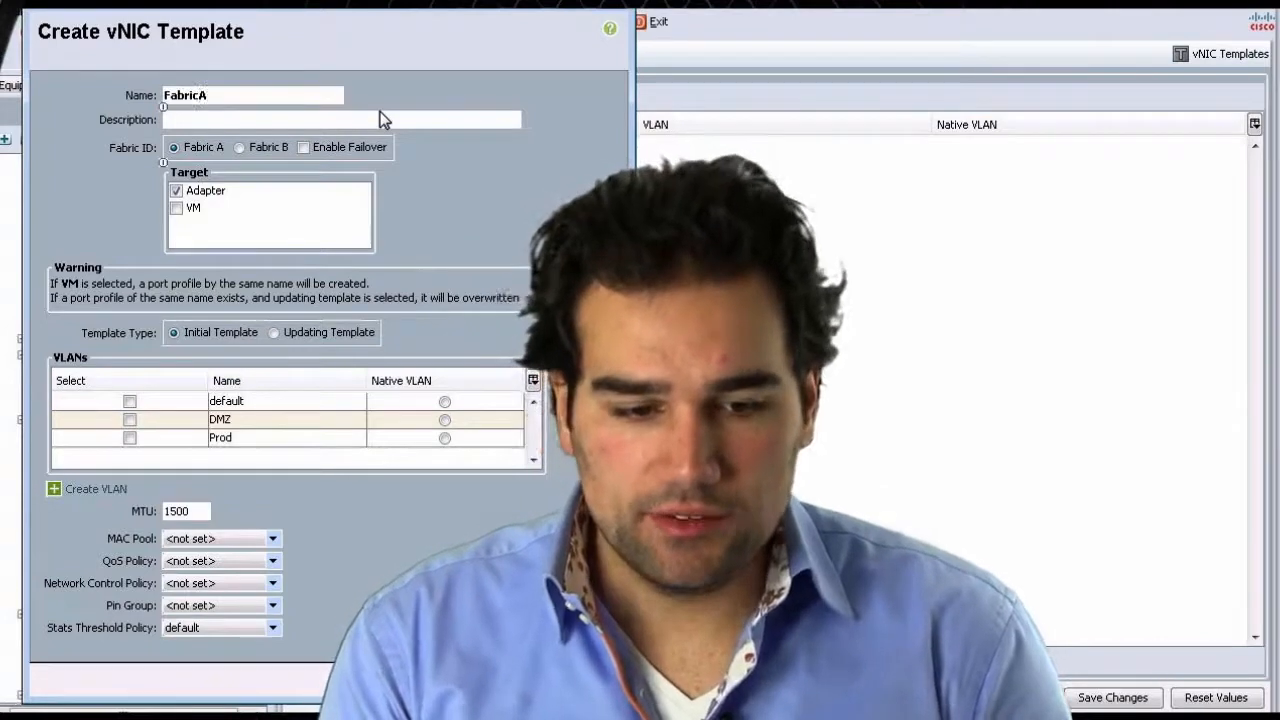
{"action": "type", "text": "_Prod"}
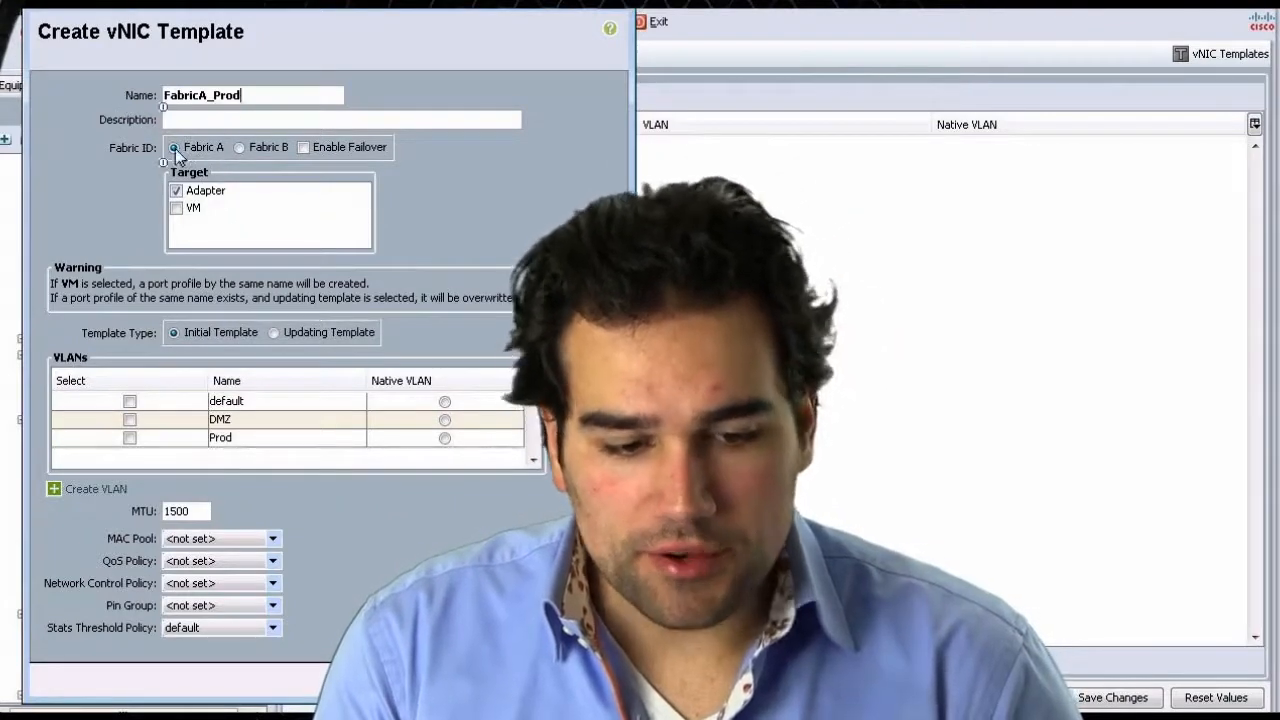
- Configure the vNIC template as an Updating Template with failover enabled and the Prod VLAN selected
{"action": "left_click", "coordinate": [302, 147]}
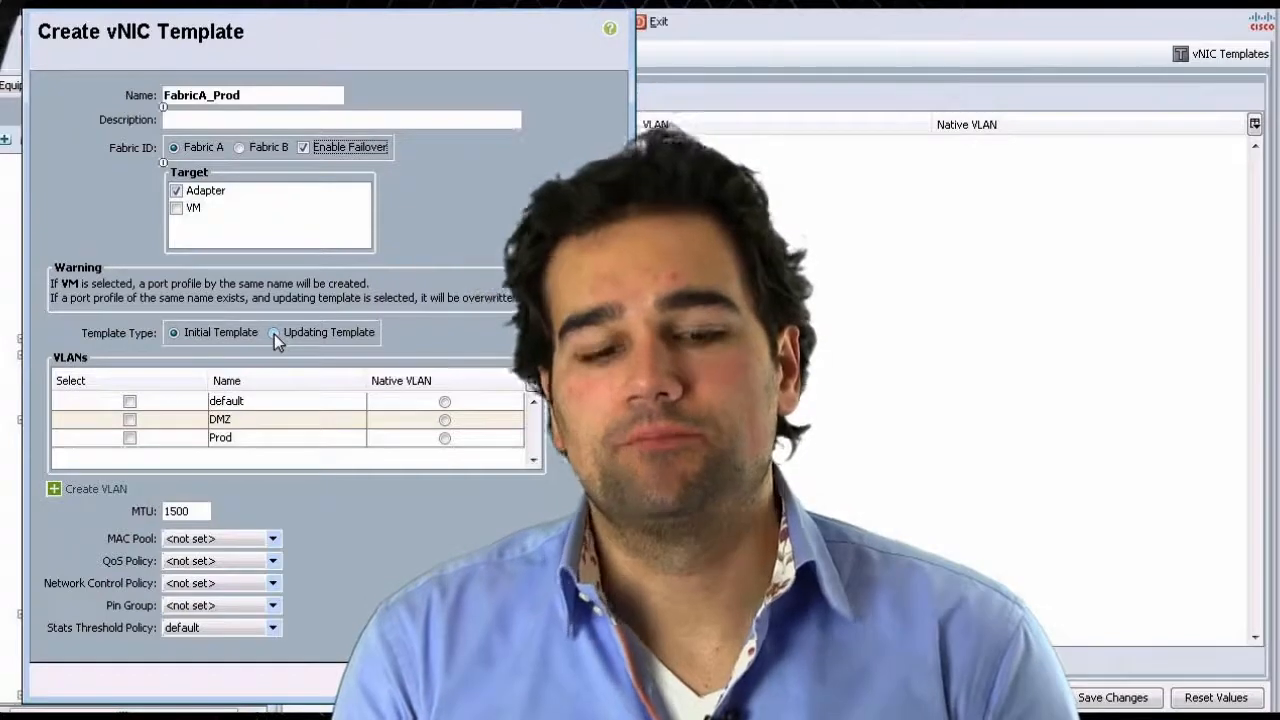
{"action": "left_click", "coordinate": [274, 333]}
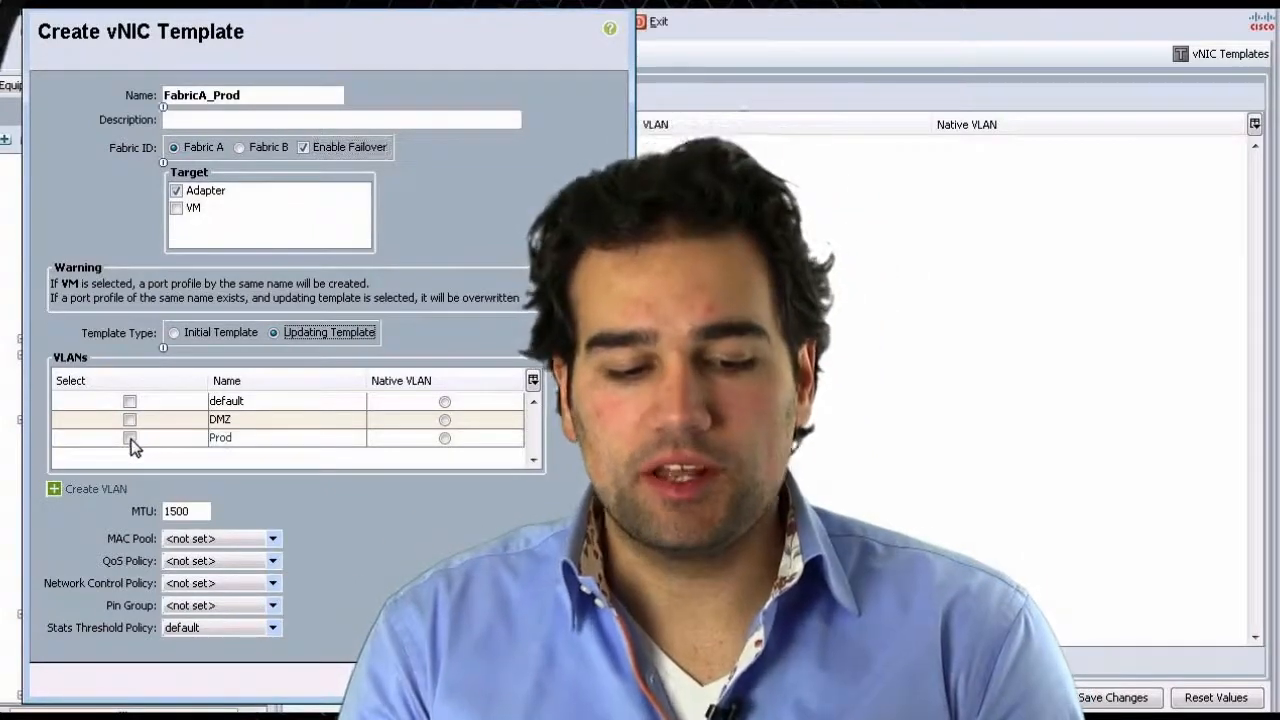
{"action": "left_click", "coordinate": [129, 438]}
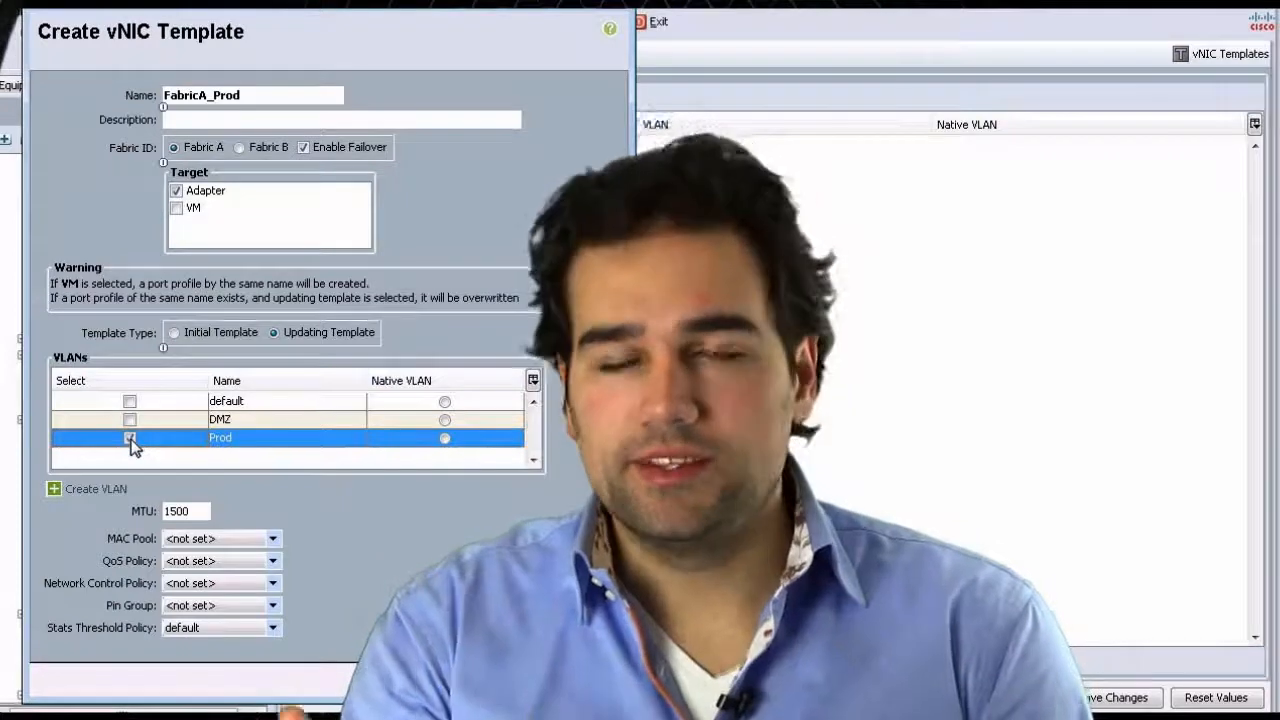
{"action": "left_click", "coordinate": [129, 438]}
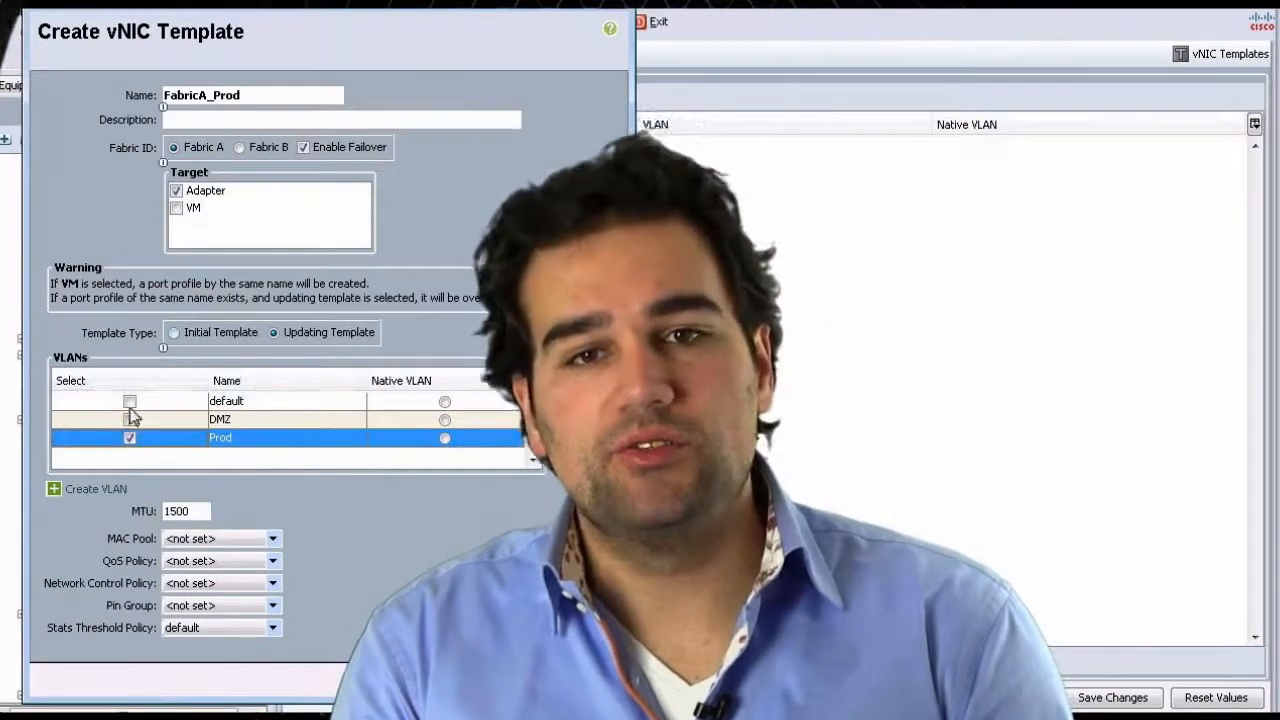
{"action": "left_click", "coordinate": [444, 437]}
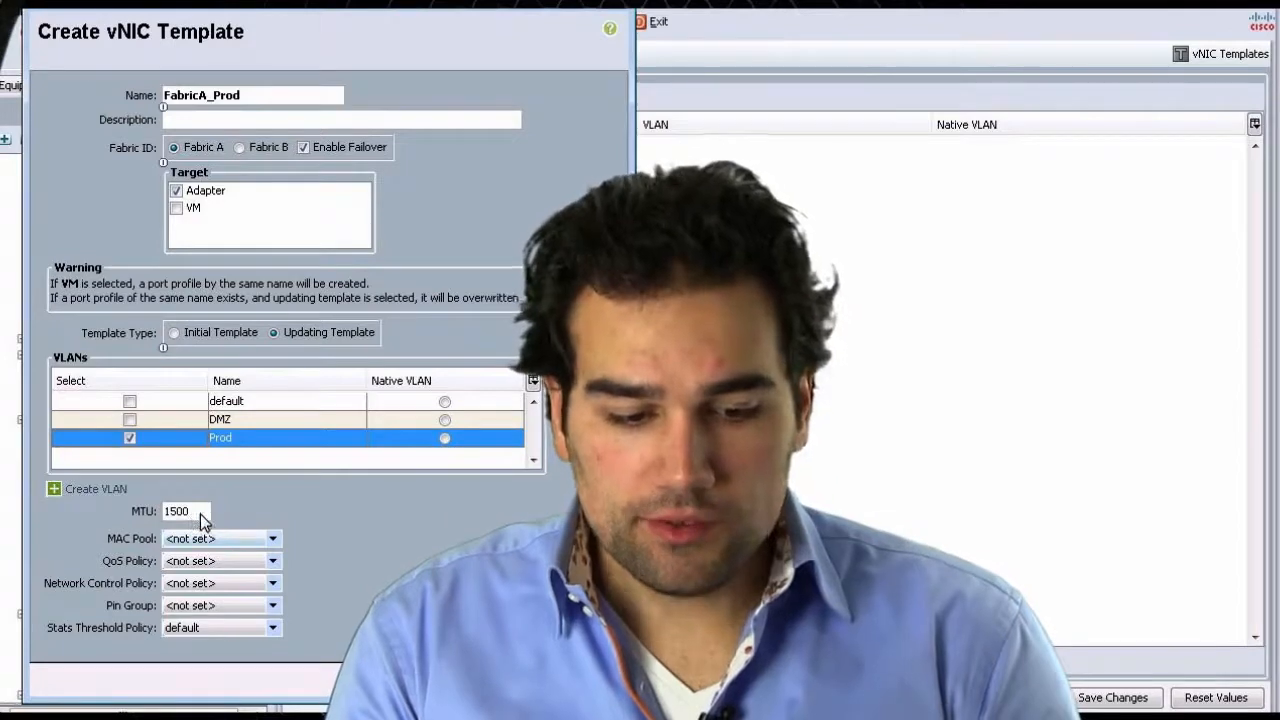
- Set the vNIC template's MTU to 9000
{"action": "left_click", "coordinate": [166, 511]}
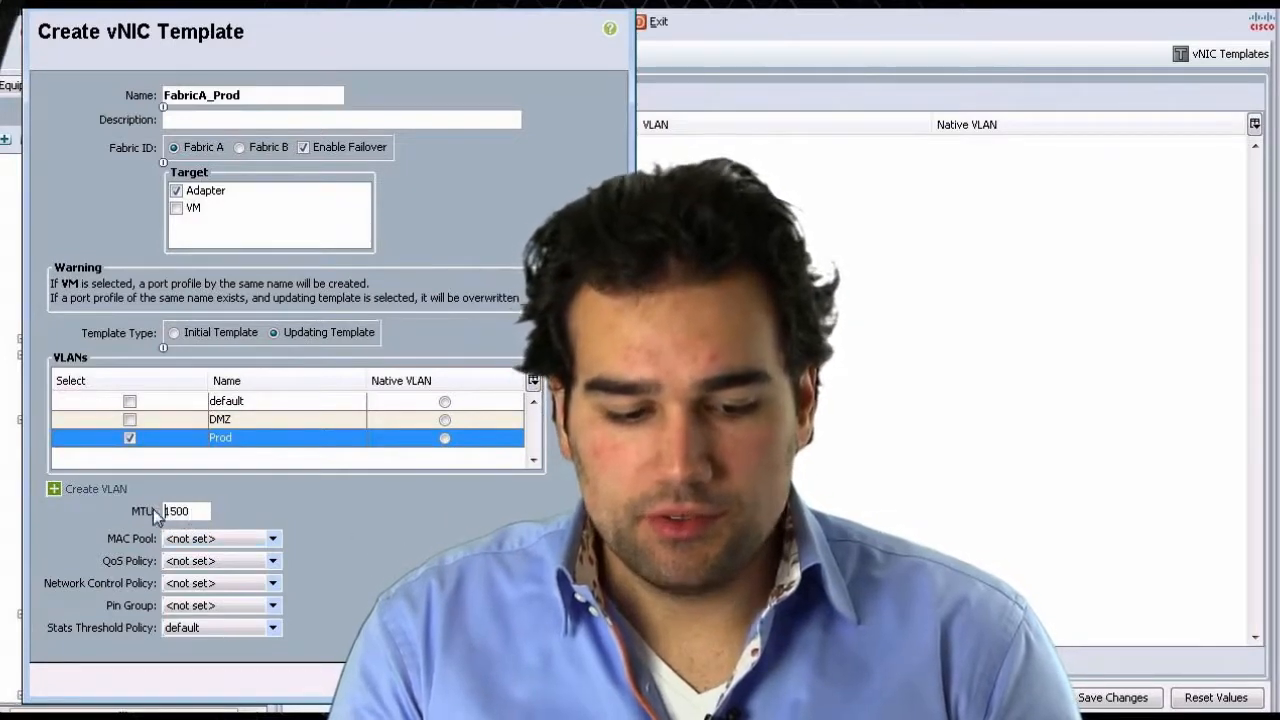
{"action": "left_click_drag", "start_coordinate": [205, 512], "coordinate": [119, 512]}
{"action": "type", "text": "9"}
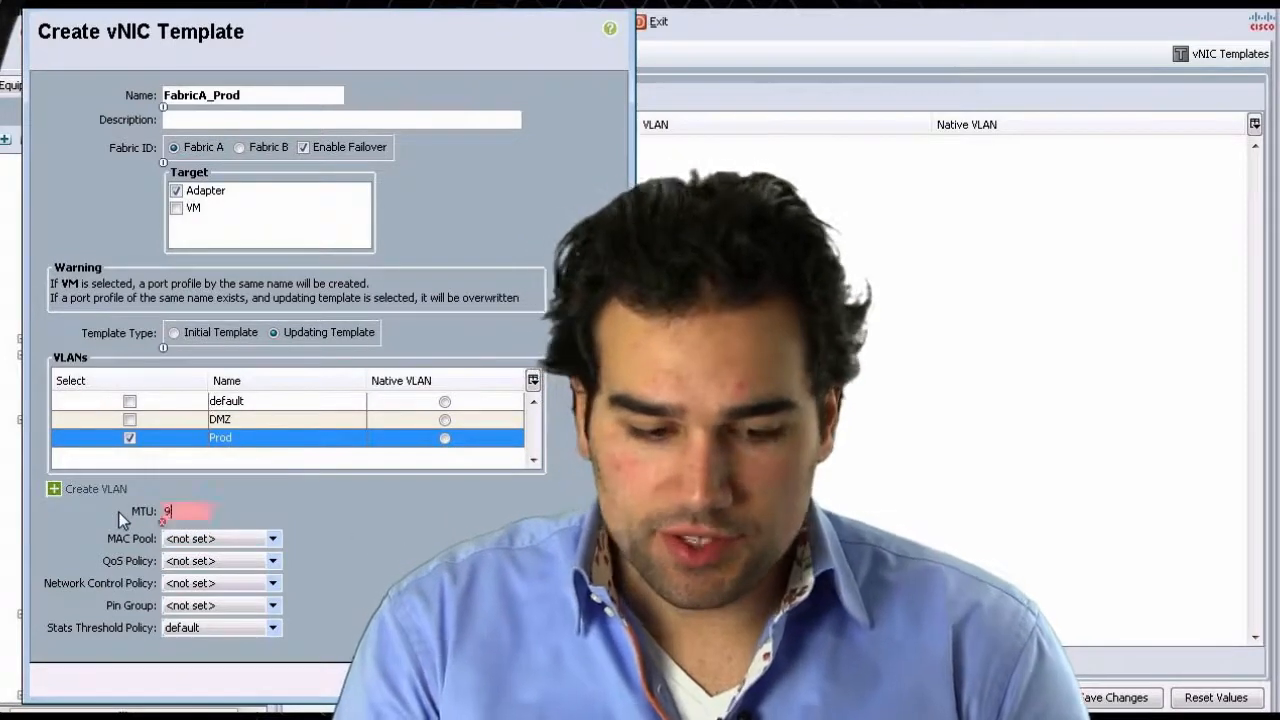
{"action": "type", "text": "000"}
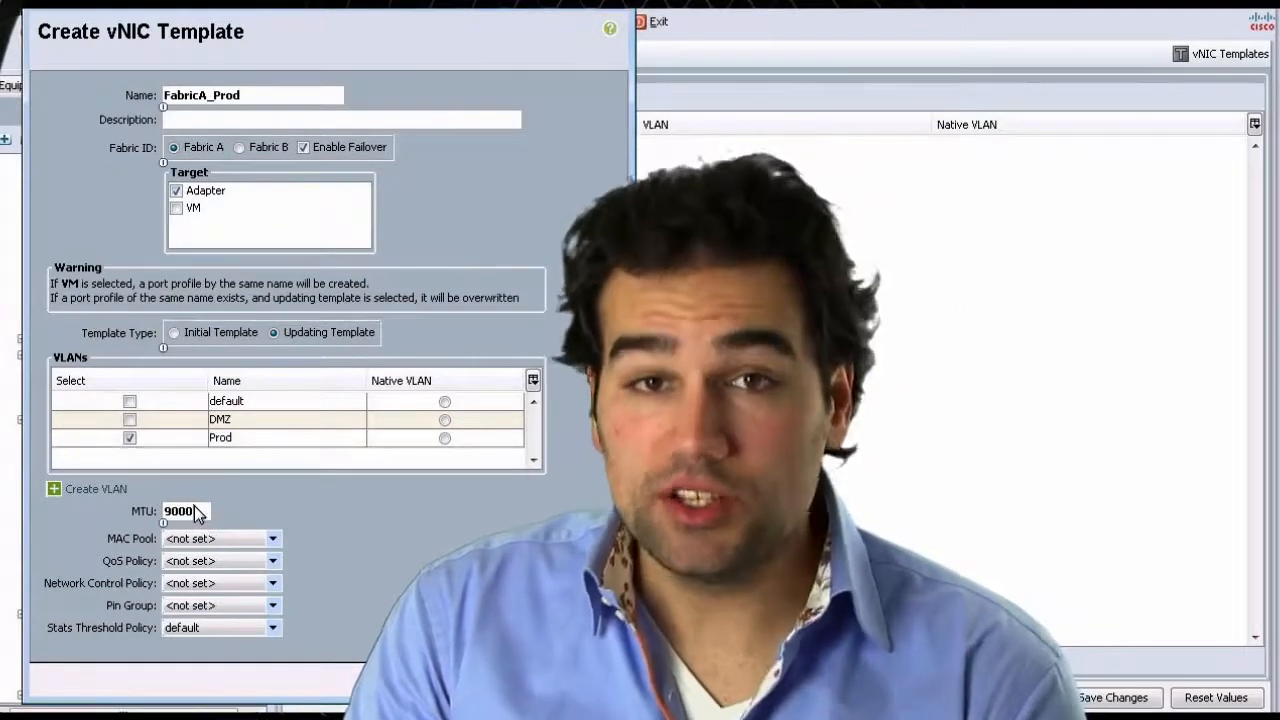
- Assign the MAC pool DC_POOL_A to the vNIC template and keep its QoS policy as not set
{"action": "left_click", "coordinate": [238, 539]}
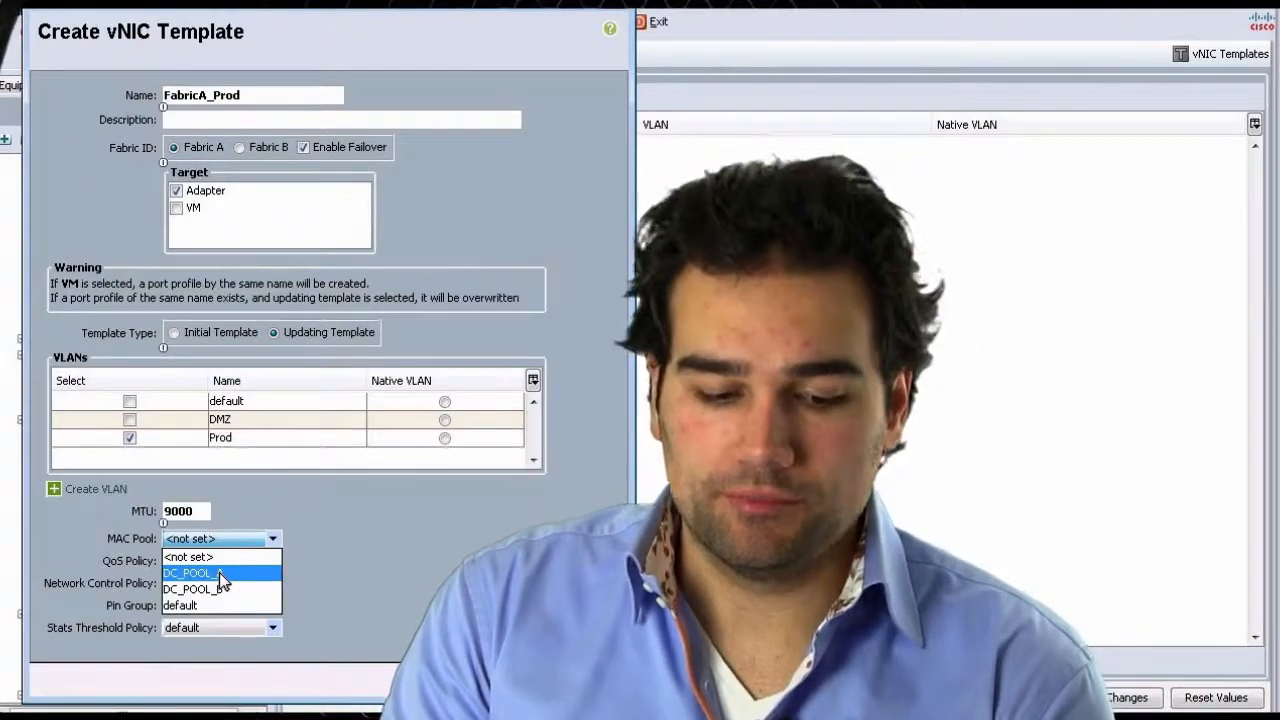
{"action": "left_click", "coordinate": [219, 572]}
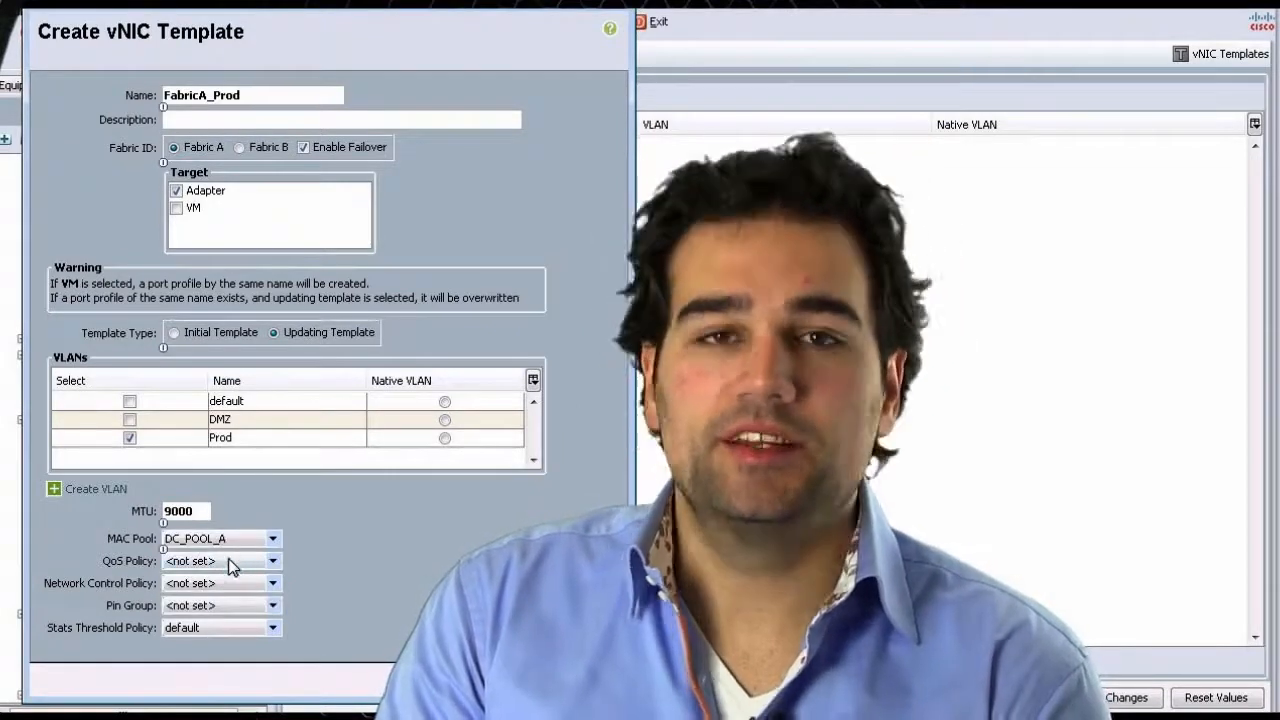
{"action": "left_click", "coordinate": [229, 567]}
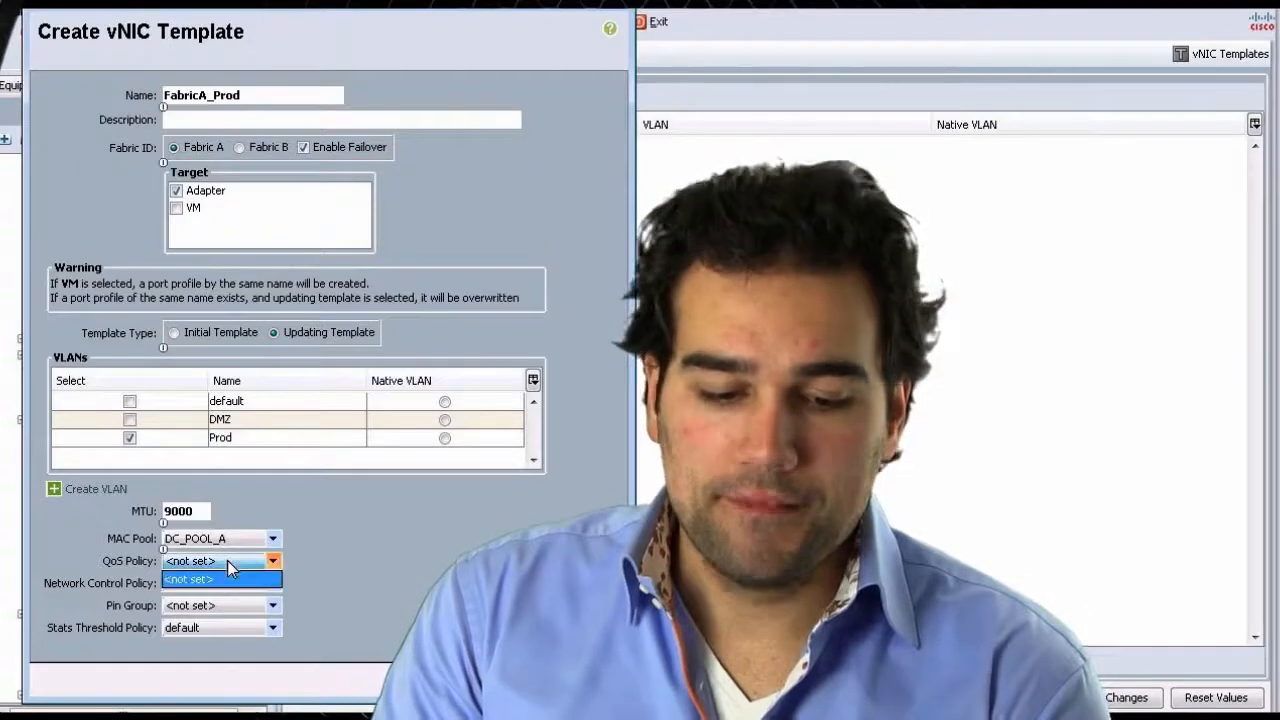
{"action": "left_click", "coordinate": [225, 579]}
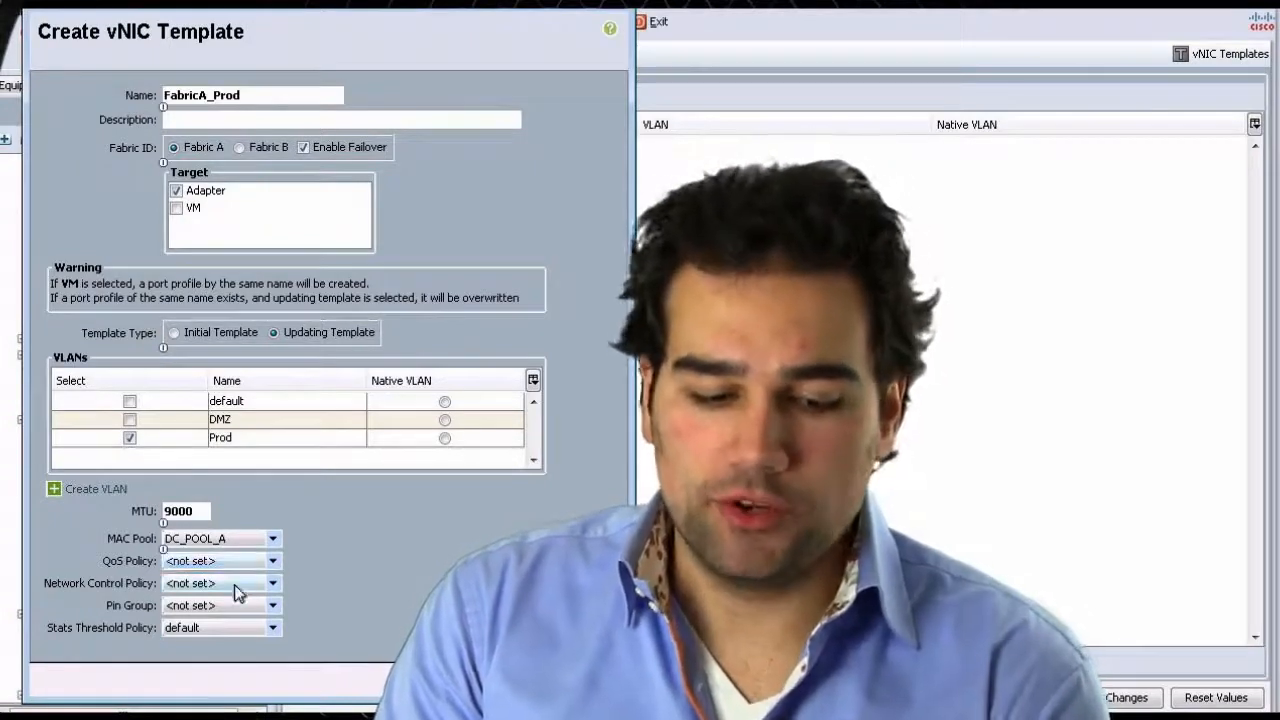
- Set the vNIC template's network control policy to default and create the template
{"action": "left_click", "coordinate": [220, 583]}
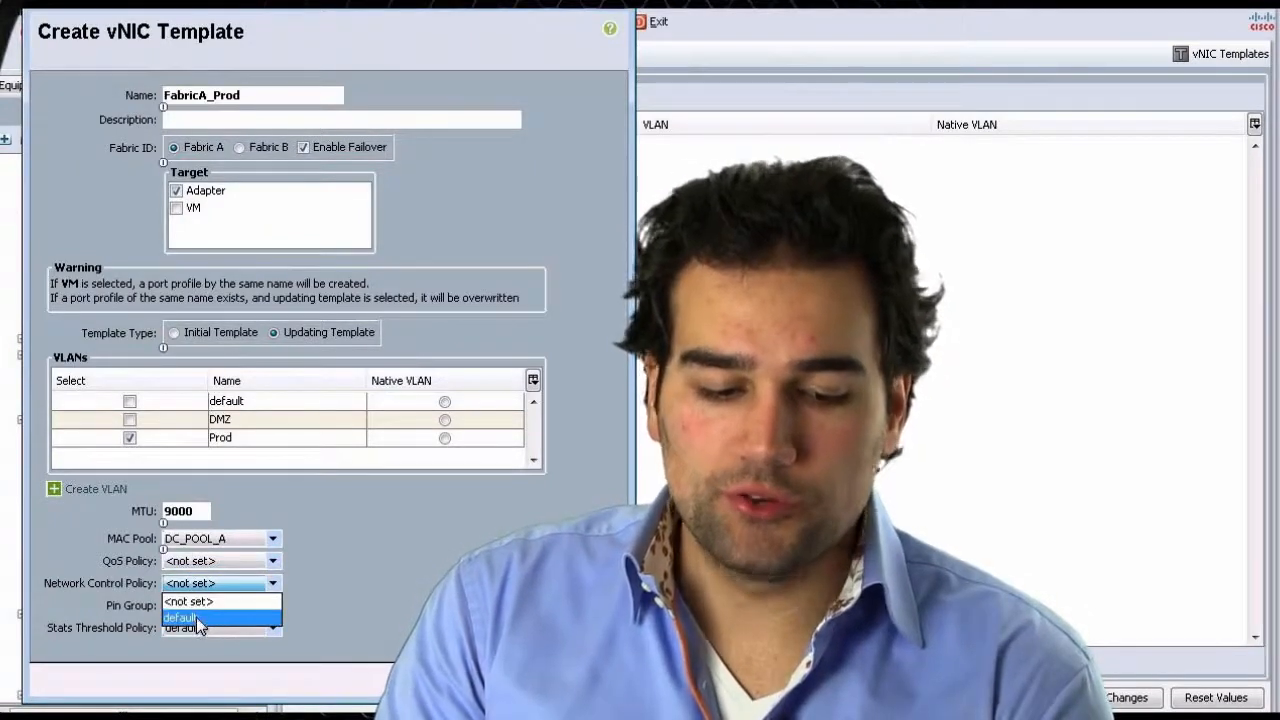
{"action": "left_click", "coordinate": [197, 618]}
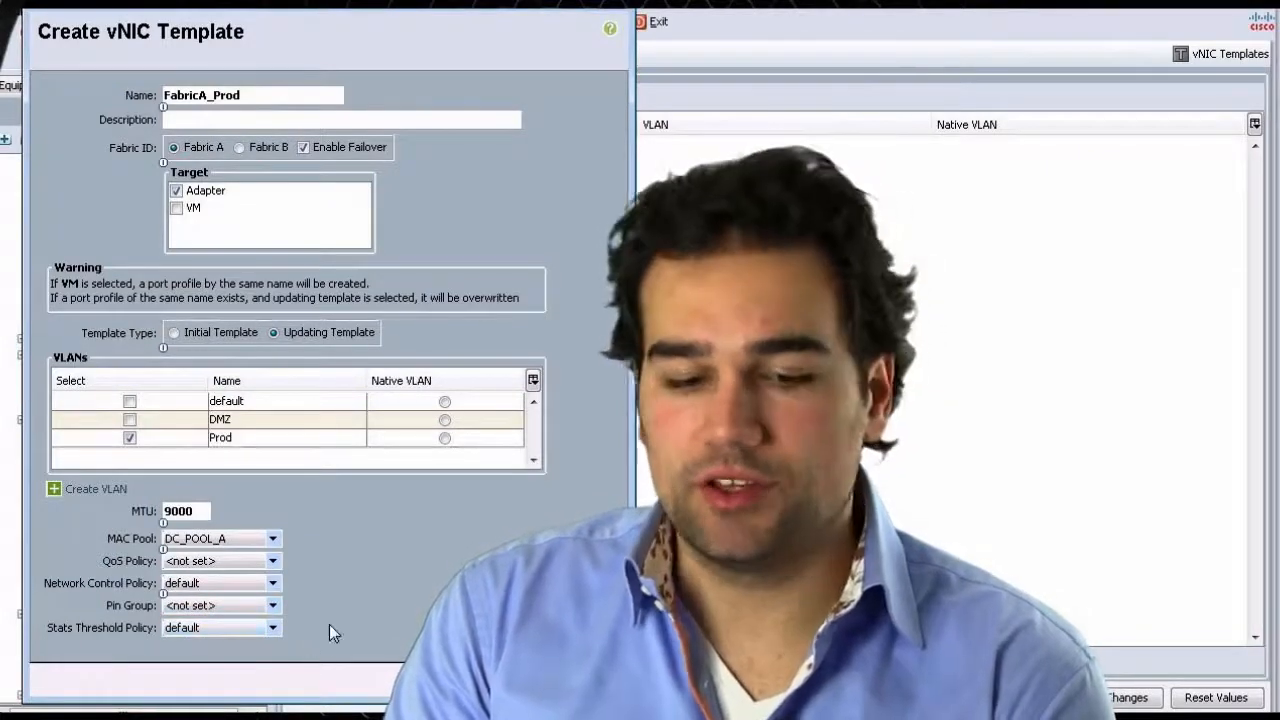
{"action": "left_click", "coordinate": [508, 682]}
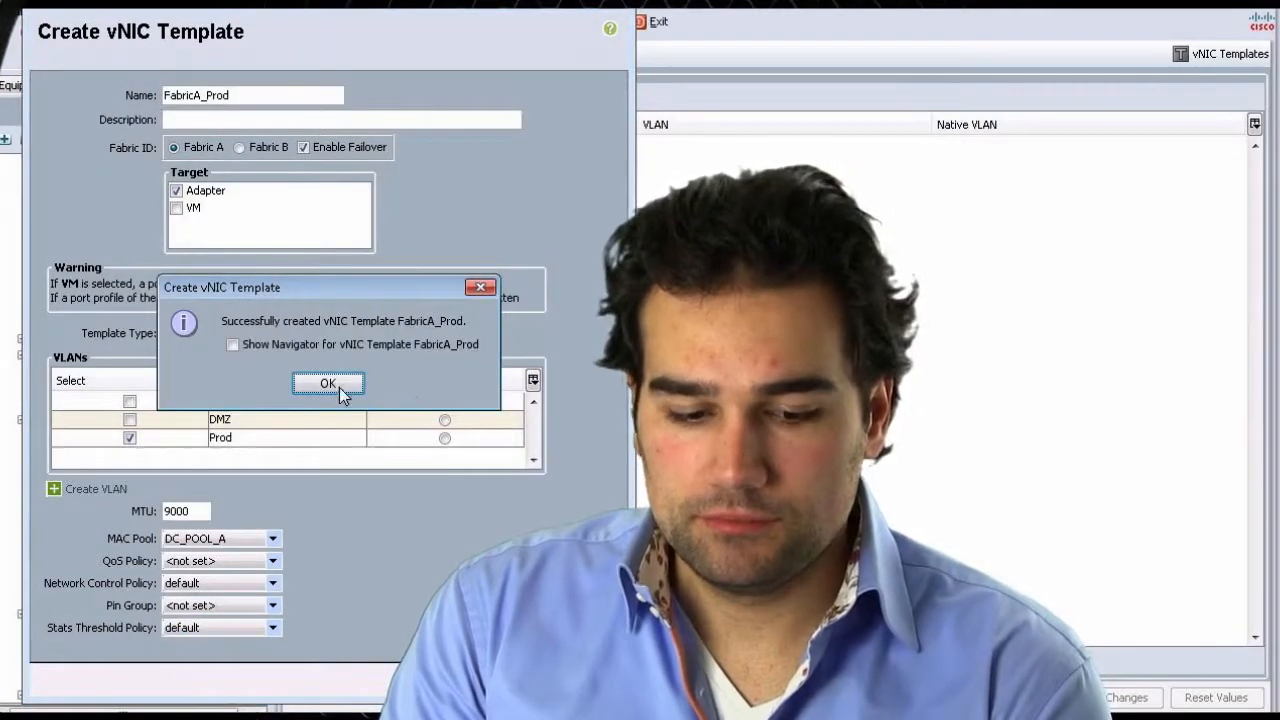
{"action": "left_click", "coordinate": [324, 380]}
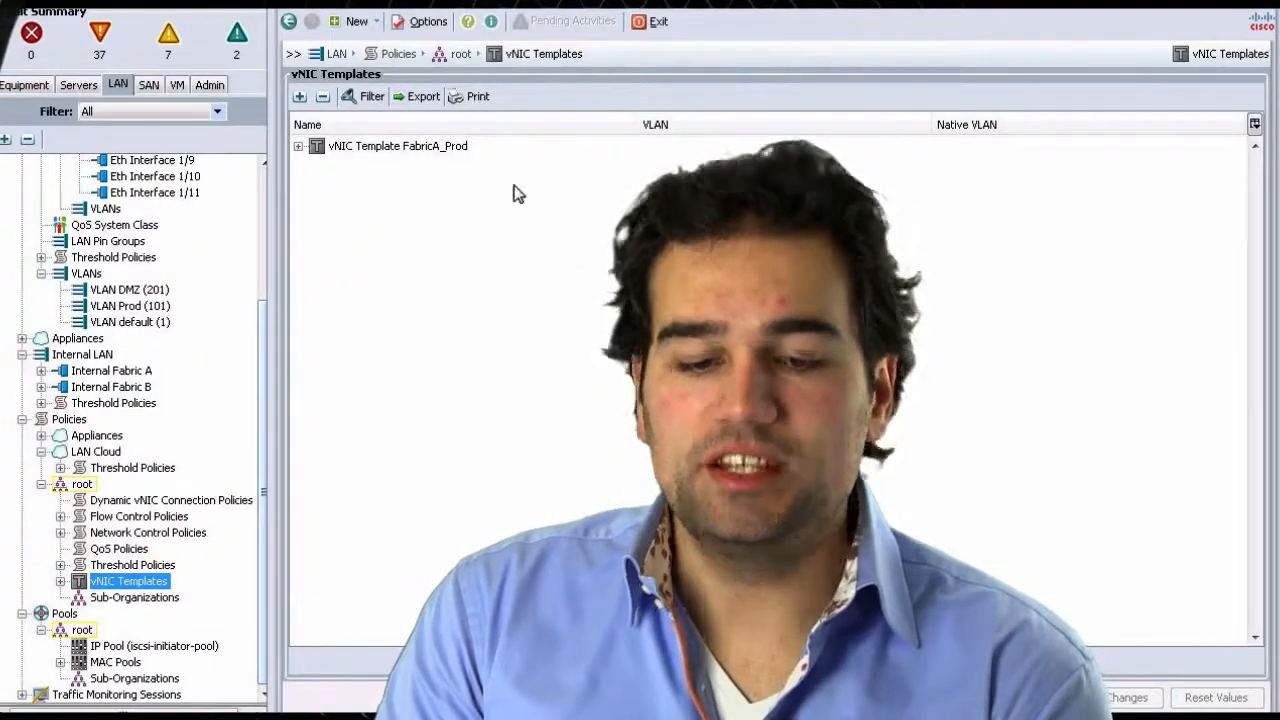
- Enable CDP in the default network control policy under the root LAN policies and save the change
{"action": "left_click", "coordinate": [129, 536]}
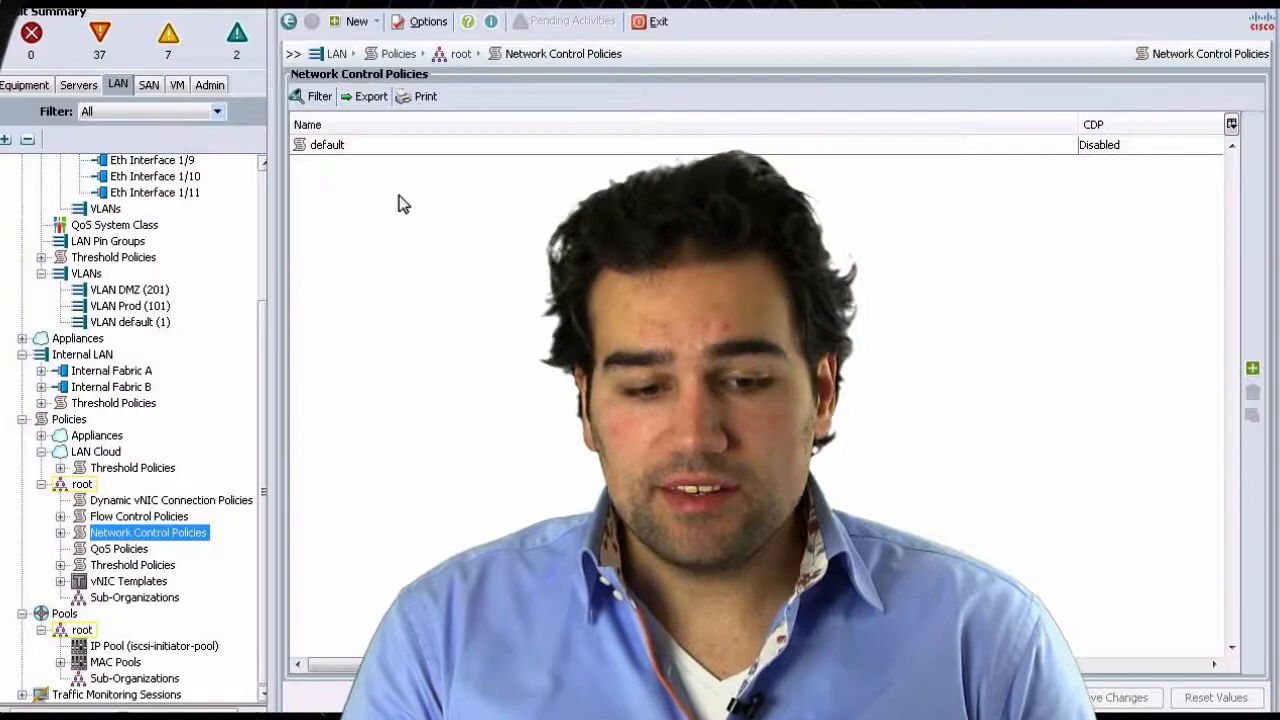
{"action": "left_click", "coordinate": [342, 146]}
{"action": "left_click", "coordinate": [1251, 416]}
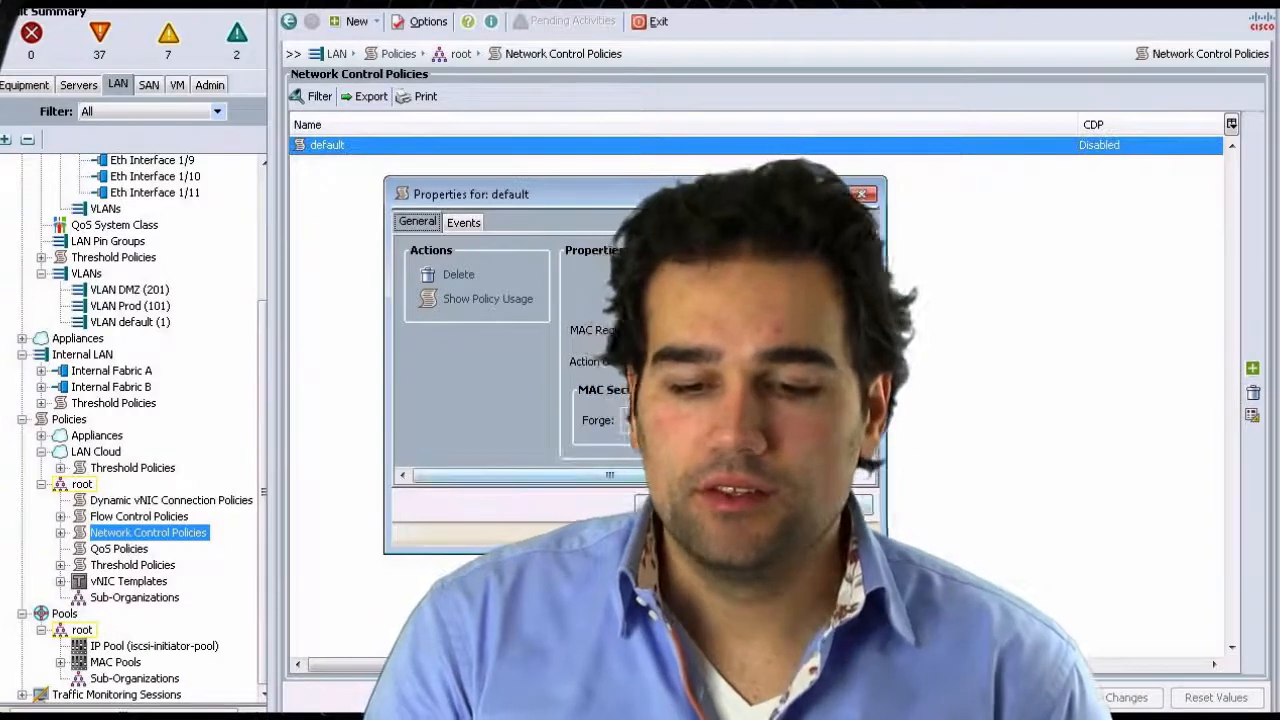
{"action": "left_click_drag", "start_coordinate": [527, 180], "coordinate": [163, 156]}
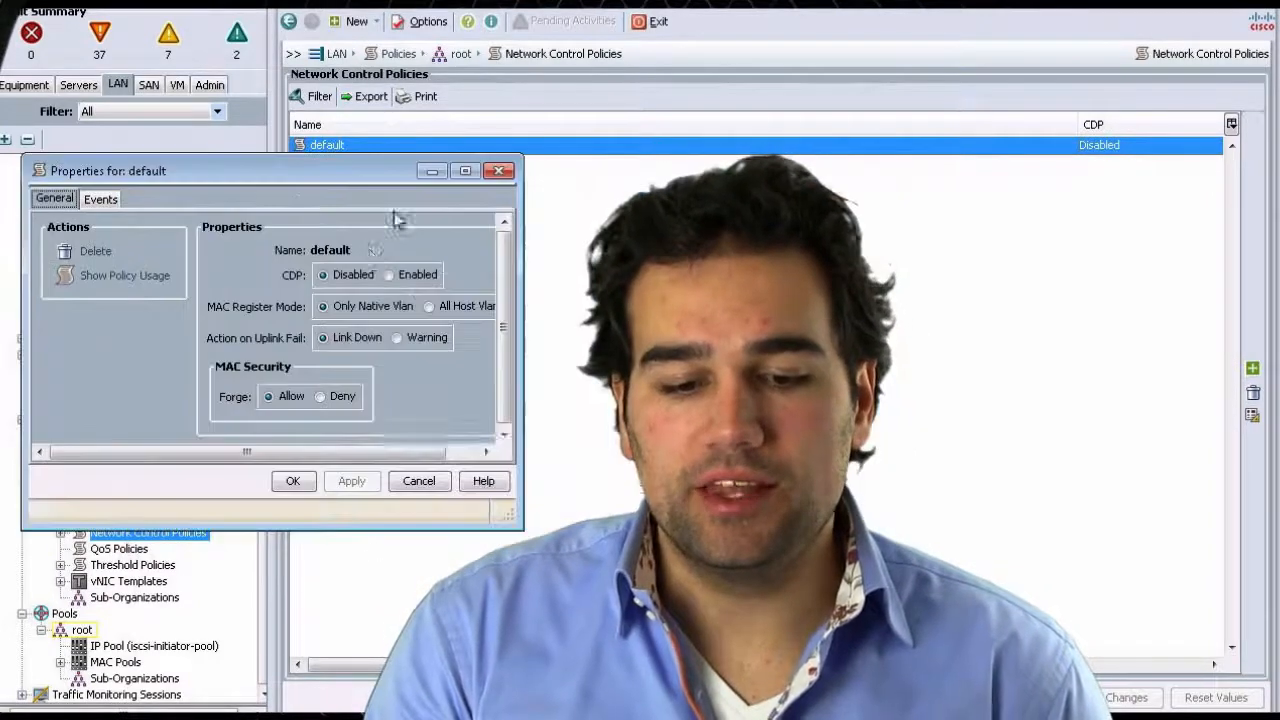
{"action": "left_click", "coordinate": [390, 276]}
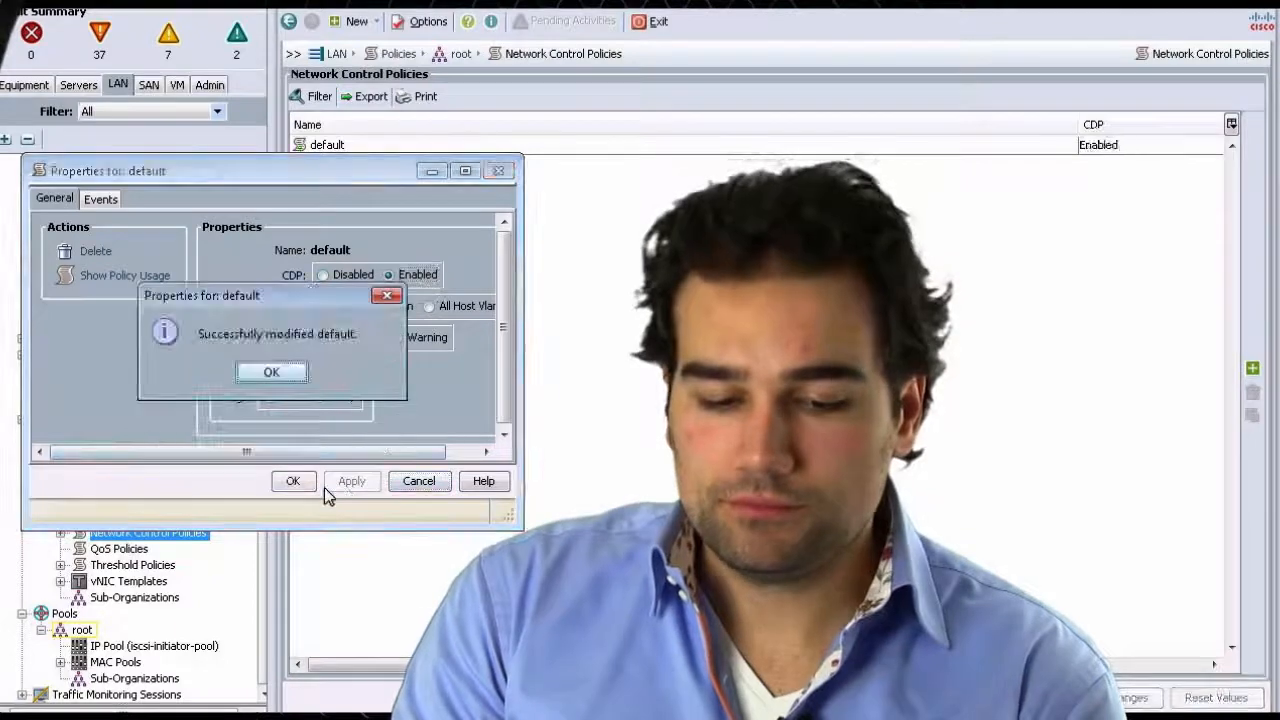
{"action": "left_click", "coordinate": [268, 372]}
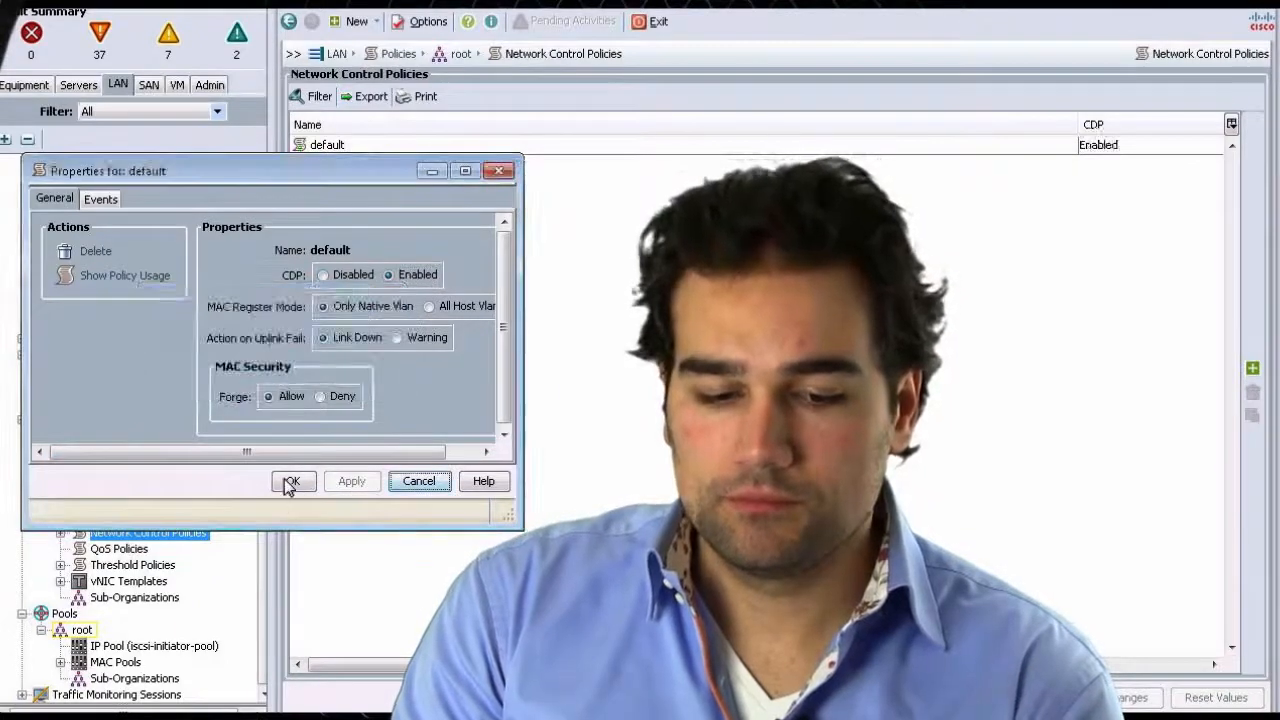
{"action": "left_click", "coordinate": [287, 481]}
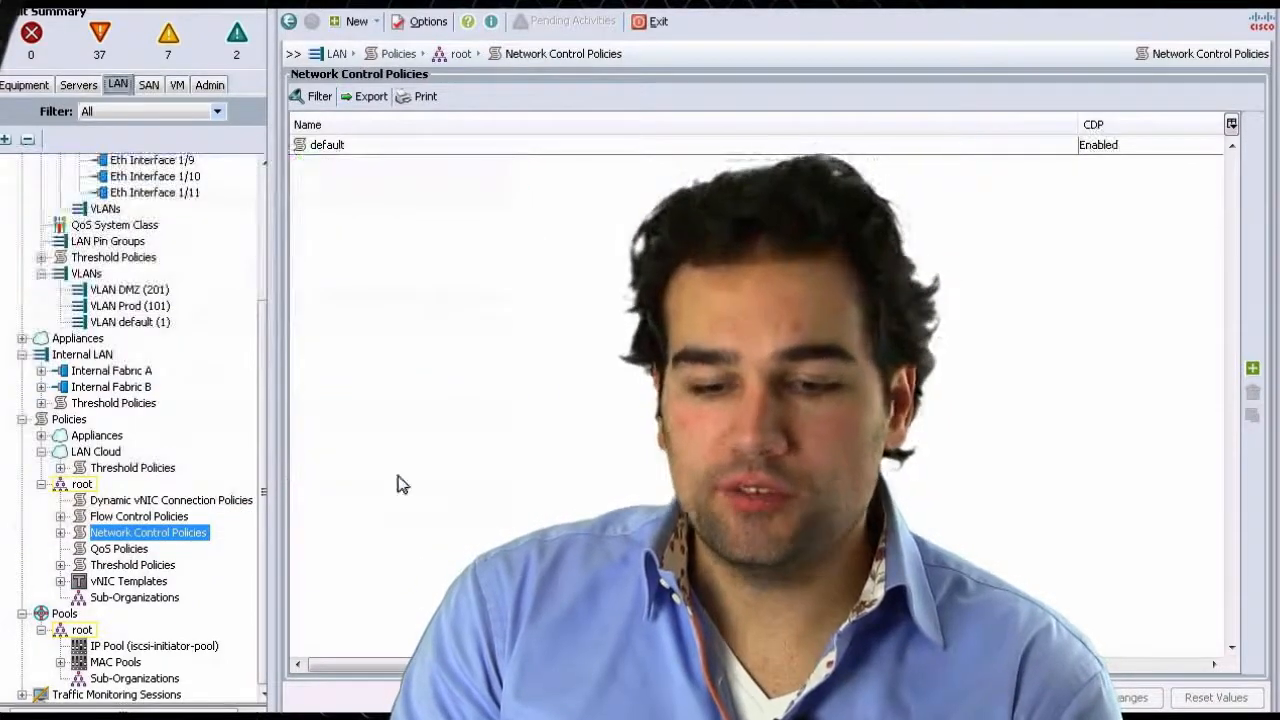